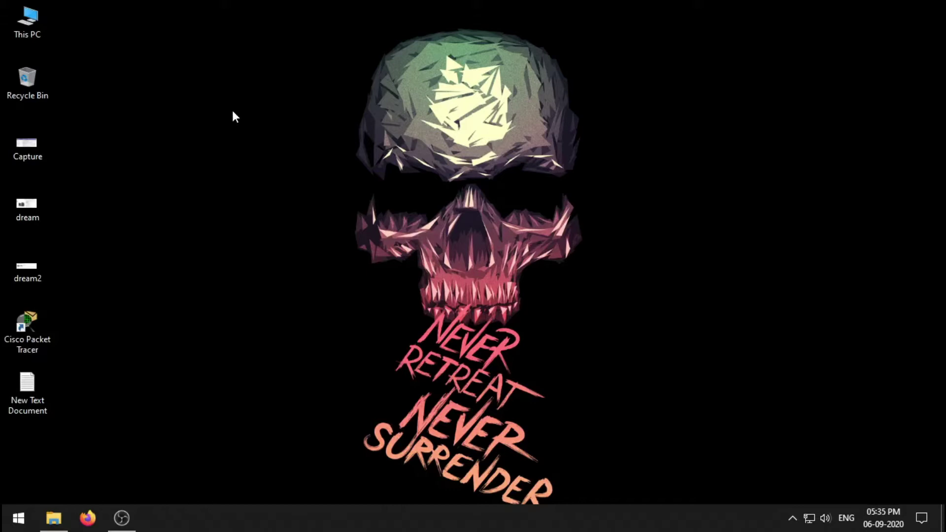
Extract the Filmora archive in Downloads into its own folder and open it.
left_click(53, 517)
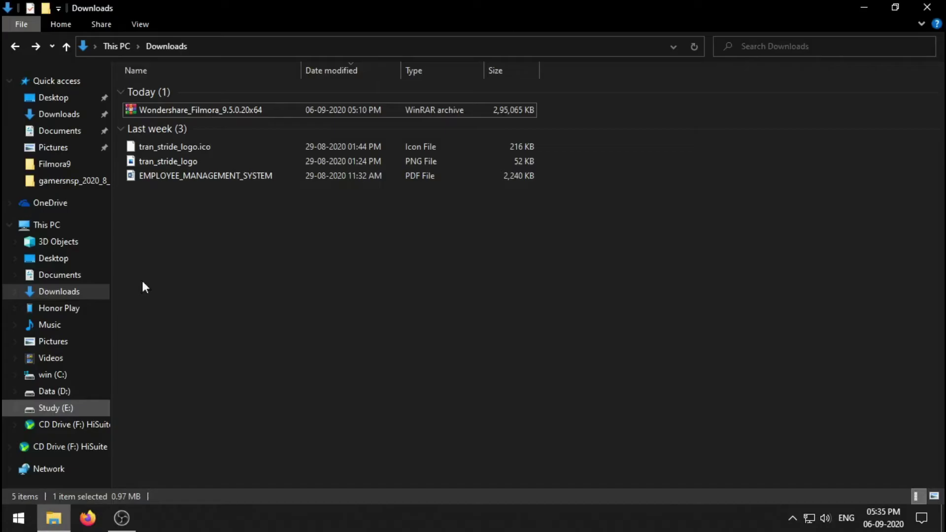
right_click(198, 110)
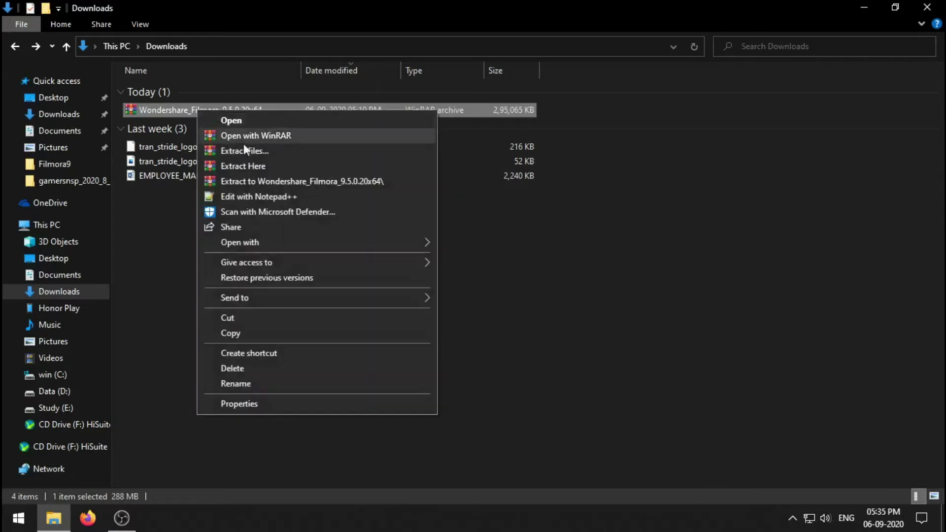
left_click(259, 164)
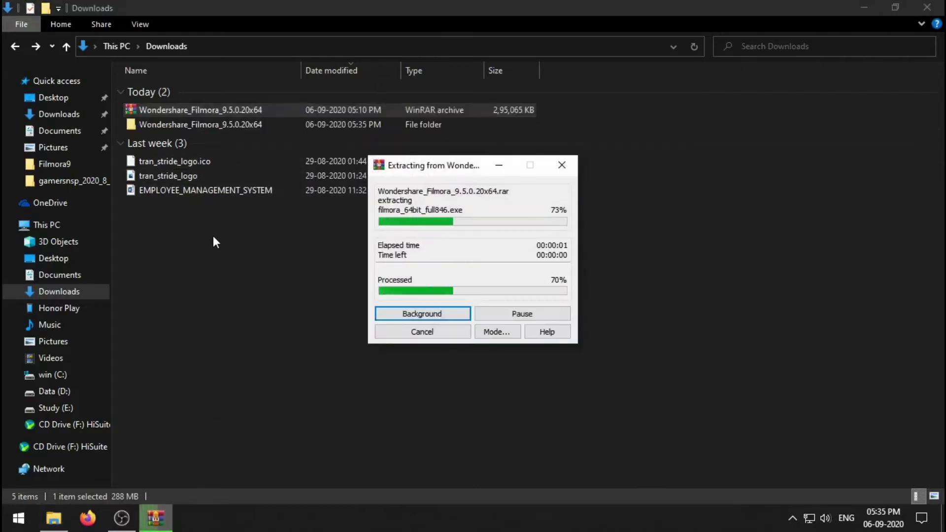
double_click(211, 126)
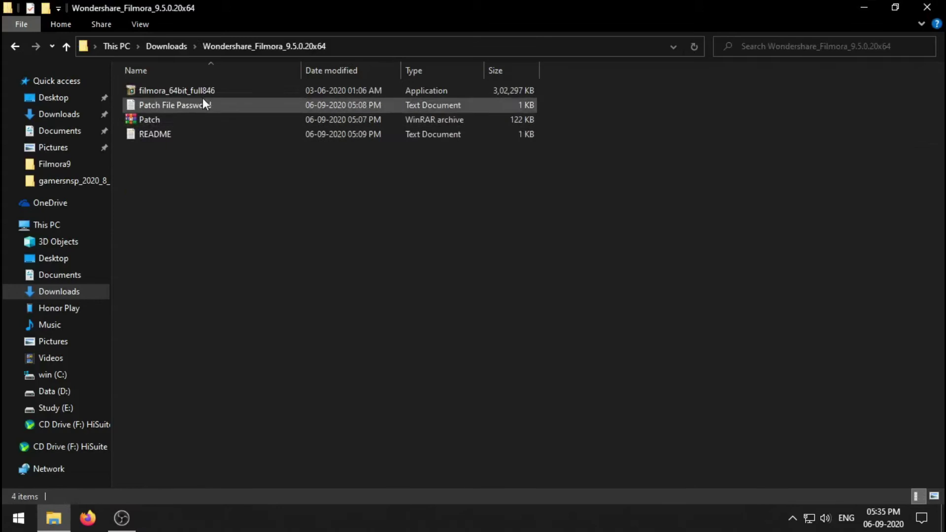
Install Filmora9 with filmora_64bit_full846, keep setup running, and launch it.
left_click(207, 90)
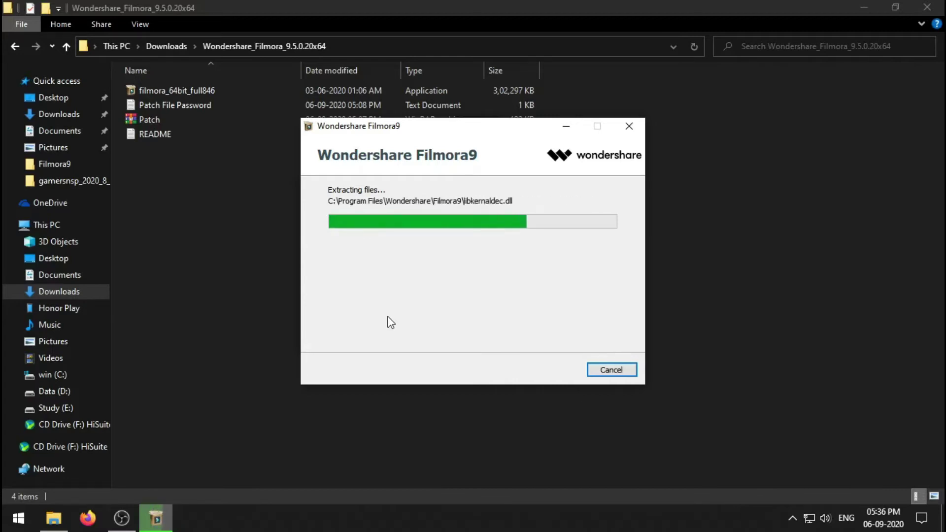
key("Escape")
left_click(576, 327)
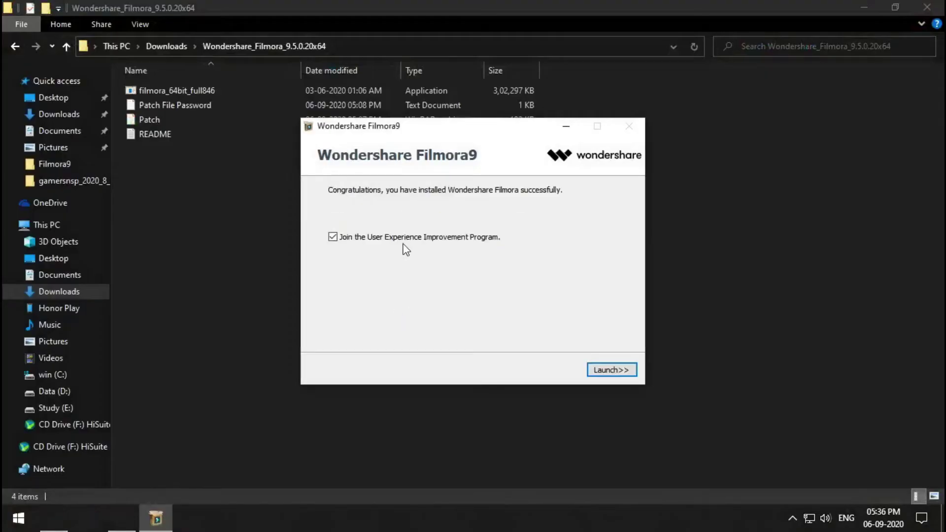
left_click(620, 370)
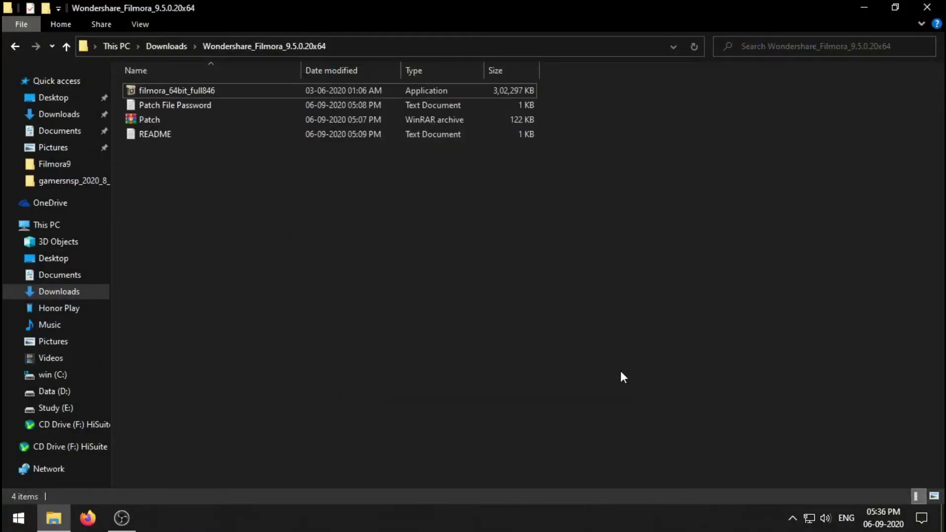
Minimize Explorer, let Filmora9 load, and acknowledge its license-activated message.
left_click(865, 7)
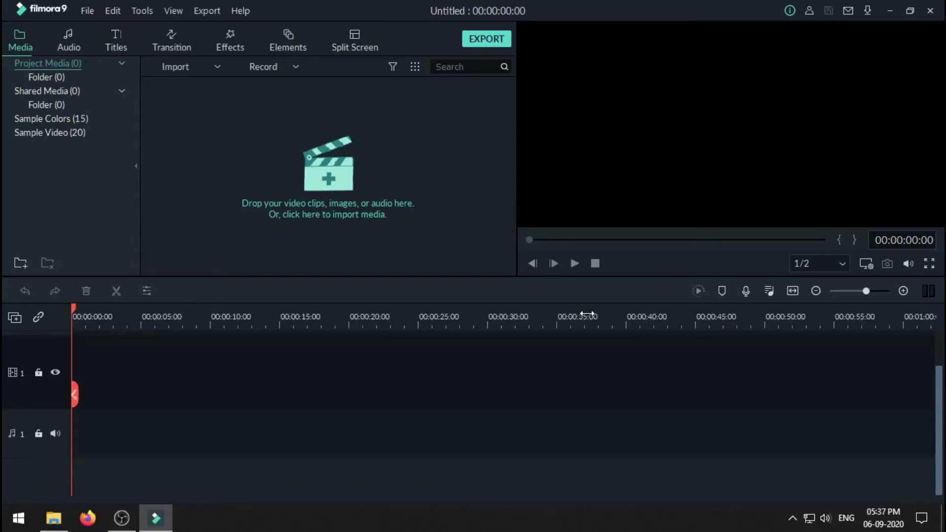
left_click(790, 11)
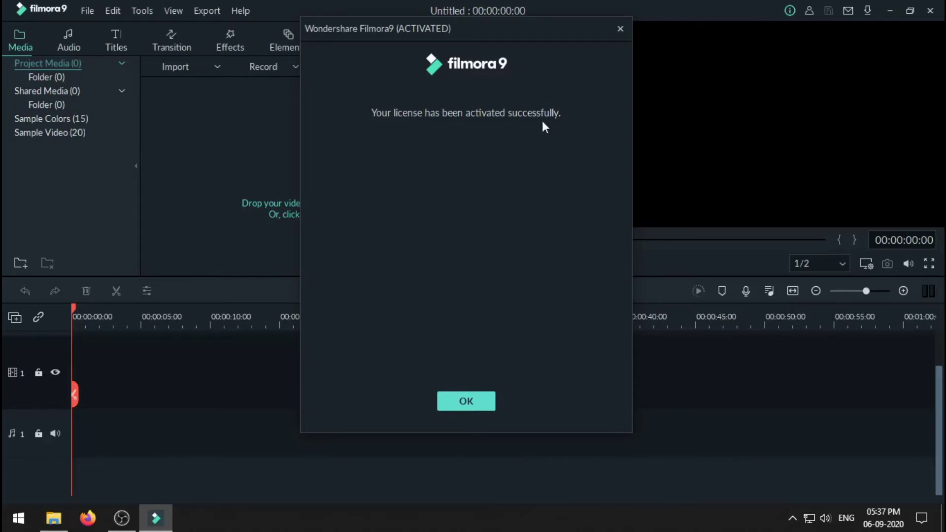
left_click(467, 402)
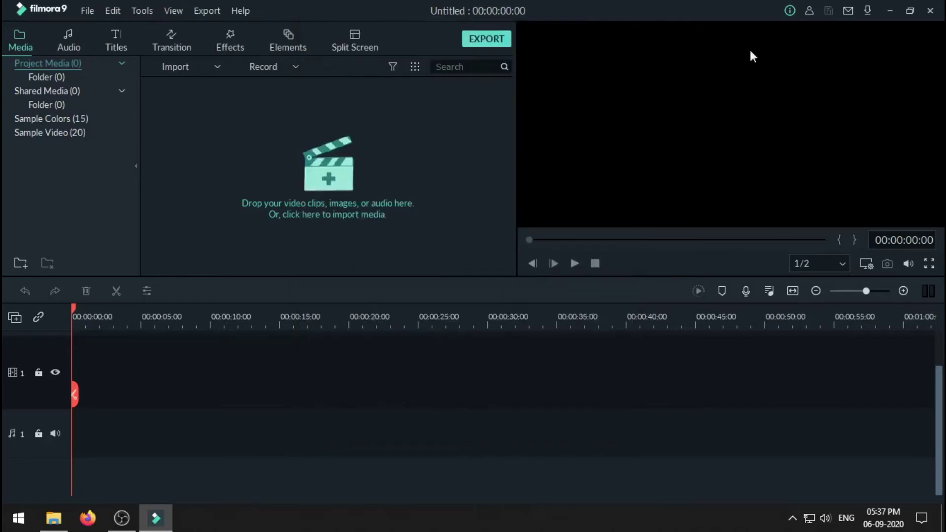
Close Filmora9 and copy the password from the Patch File Password note.
left_click(931, 12)
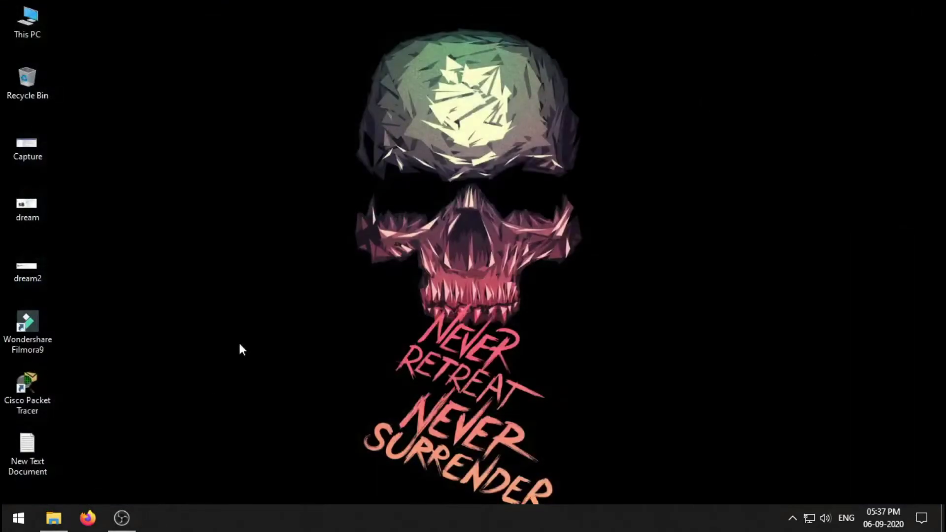
left_click(53, 517)
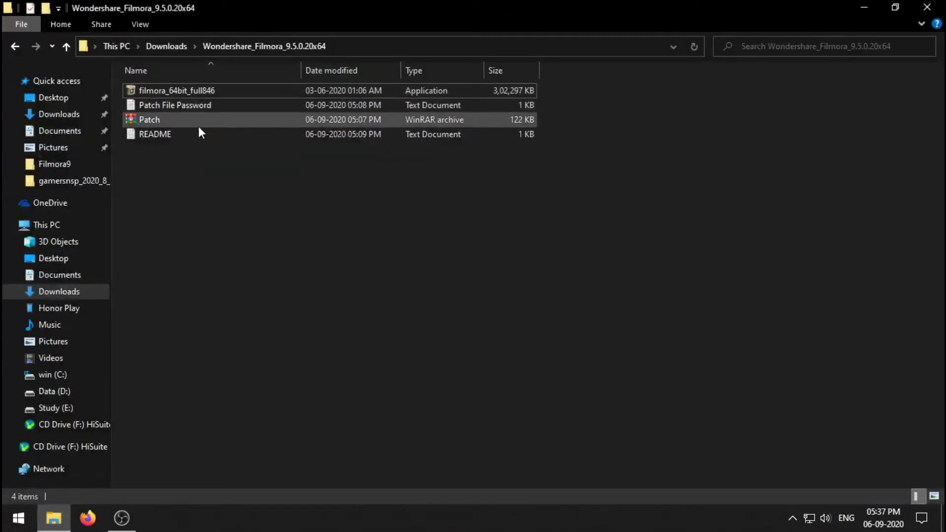
left_click(201, 126)
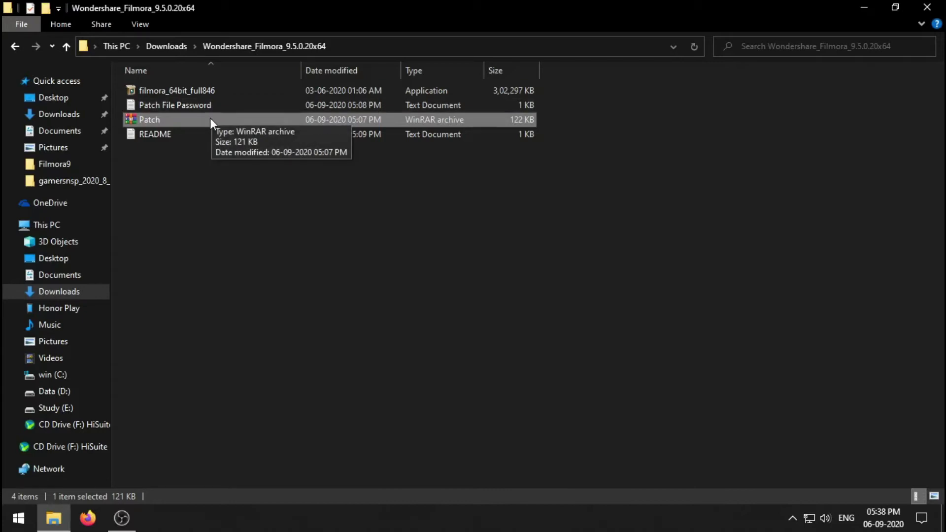
double_click(210, 105)
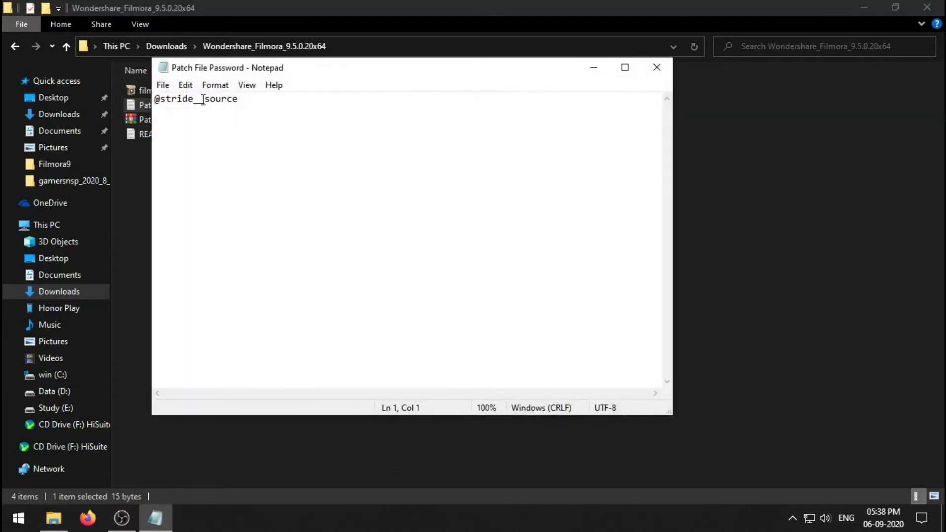
left_click_drag(270, 99, 154, 100)
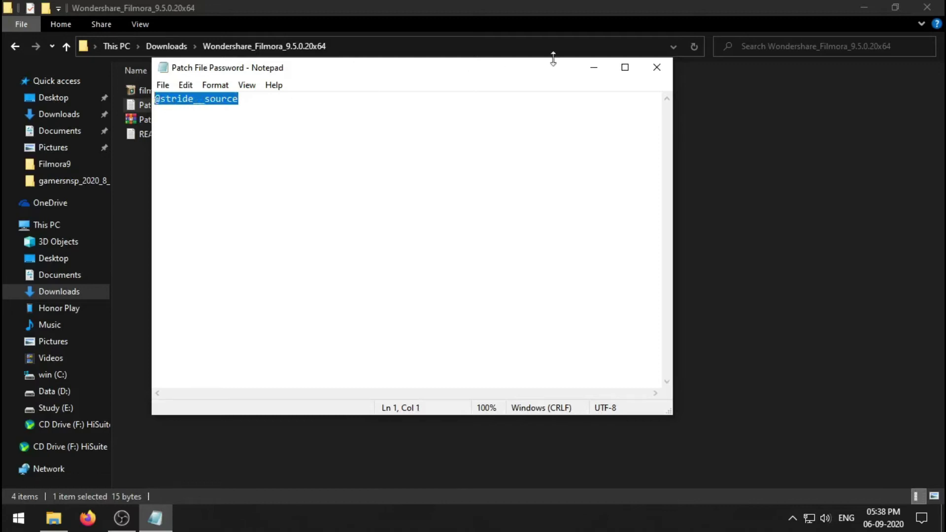
left_click(657, 67)
Extract the Patch archive into the download folder using the pasted password.
right_click(273, 119)
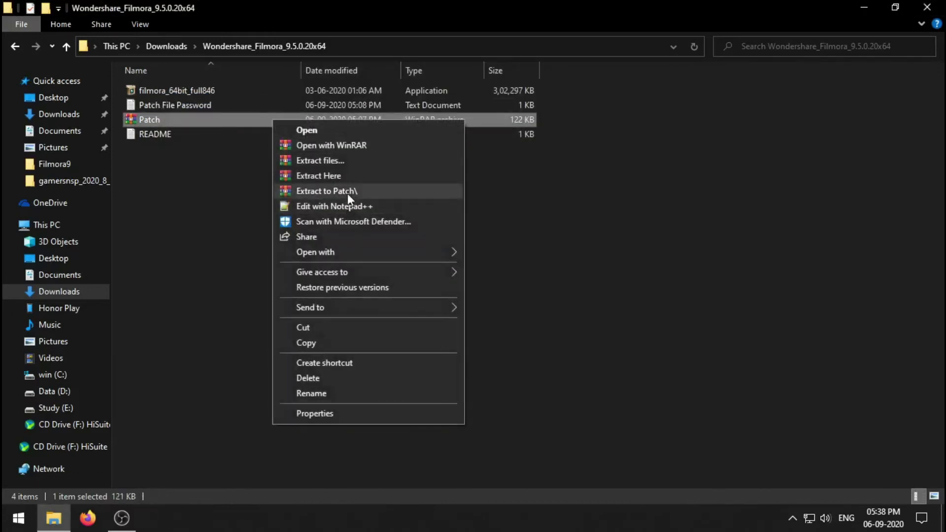
left_click(348, 193)
key("ctrl+v")
left_click(409, 367)
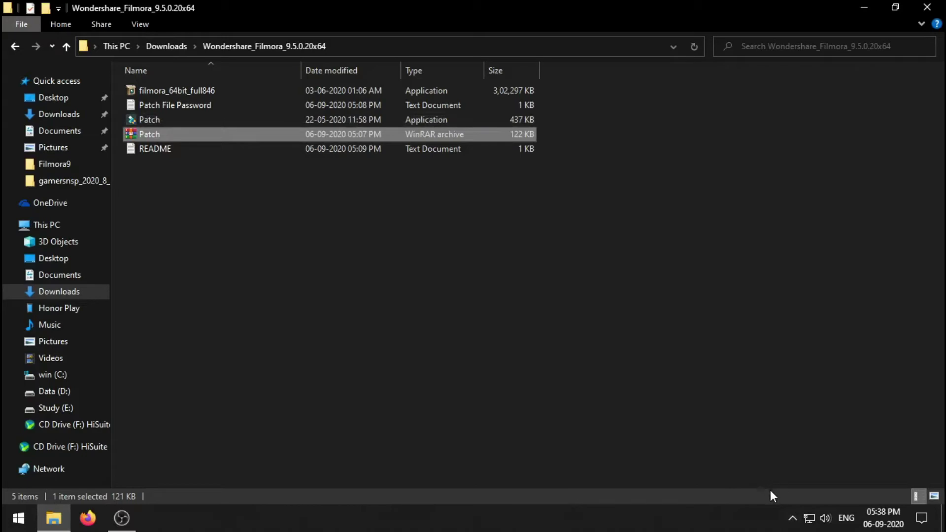
left_click(782, 523)
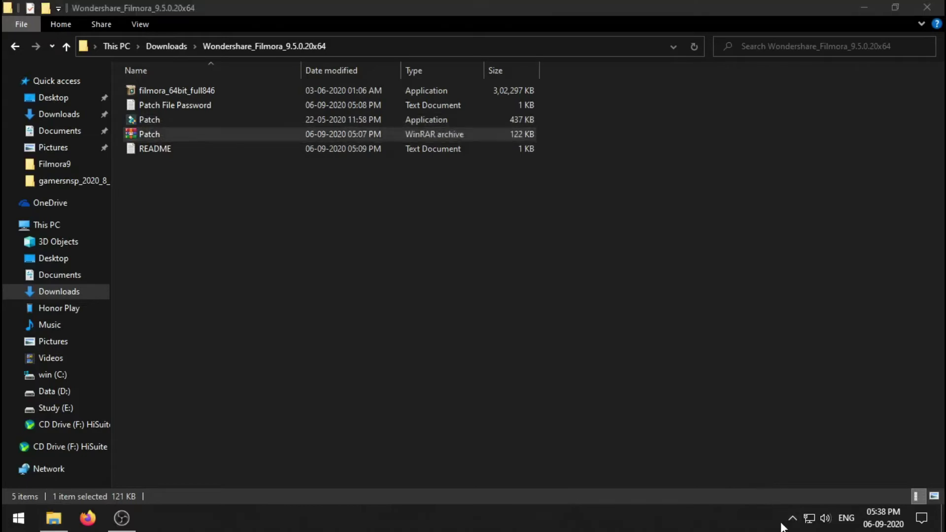
Read Windows Security's severe Trojan details for the Patch application, then close them.
right_click(182, 119)
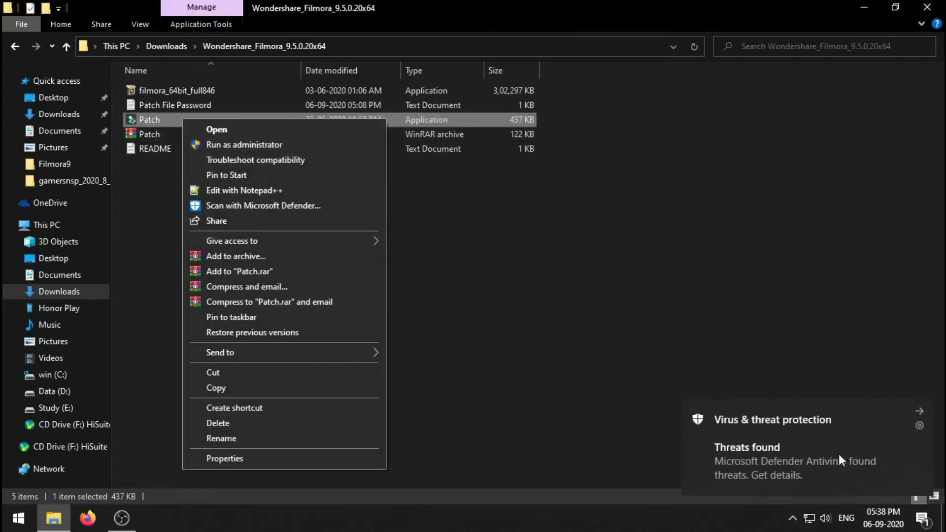
left_click(839, 454)
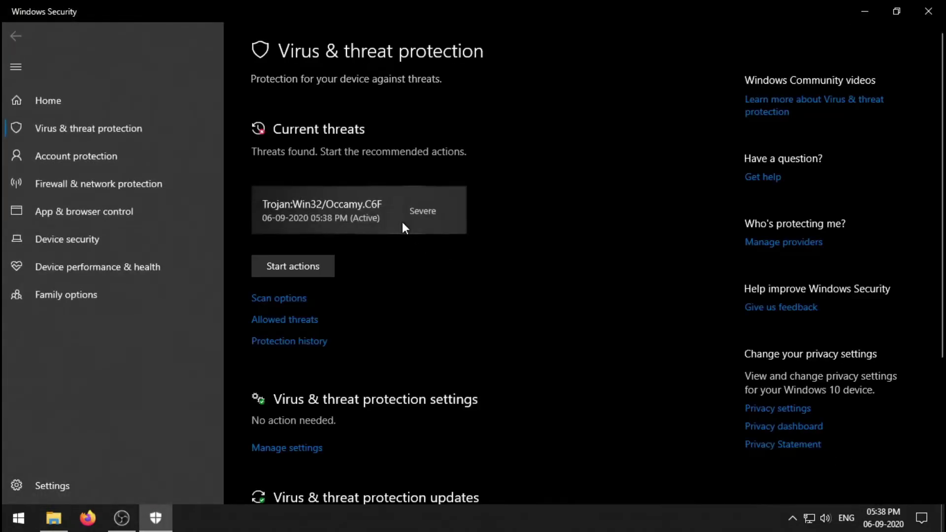
left_click(345, 219)
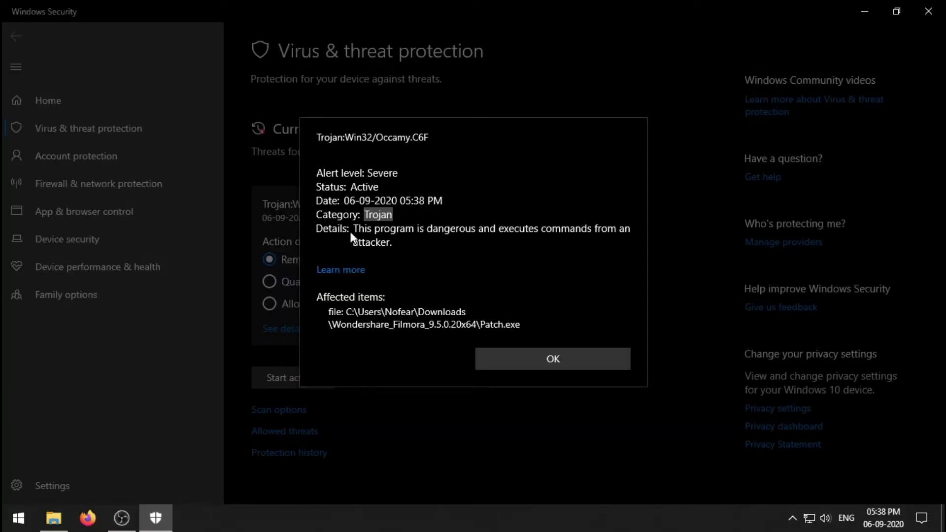
left_click_drag(353, 229, 505, 230)
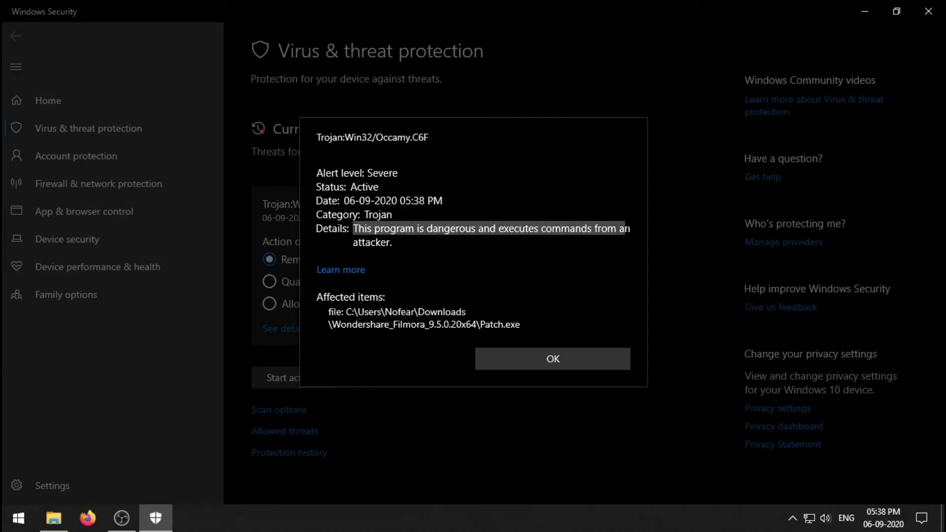
left_click_drag(504, 230, 393, 243)
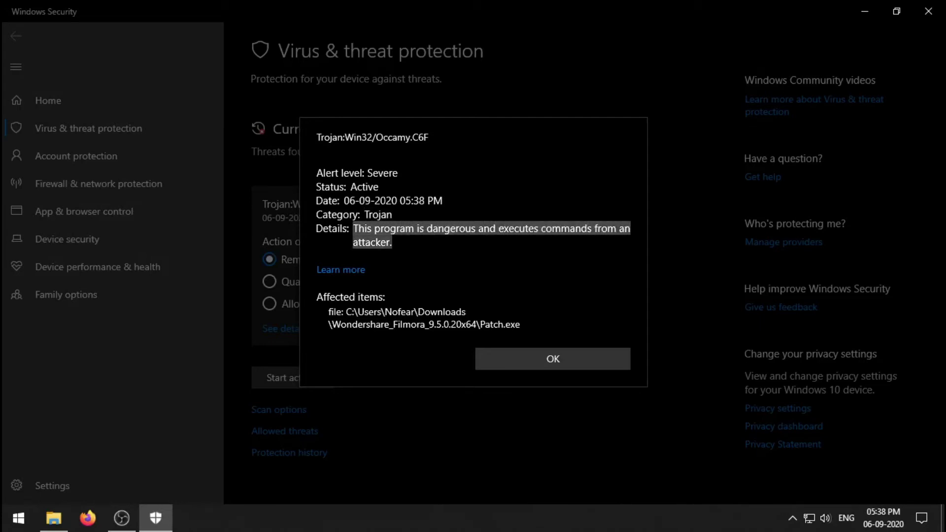
left_click(575, 364)
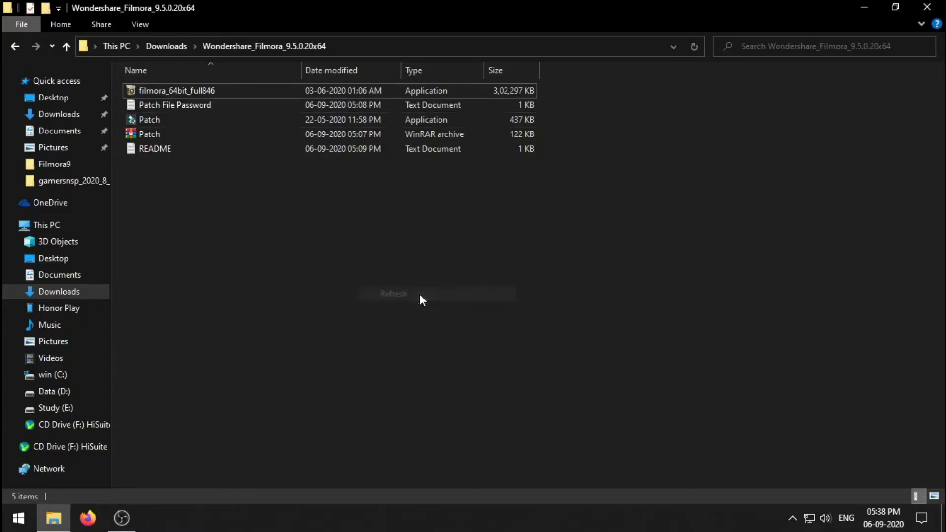
Start NetLimiter 4 64 bit from the Start menu.
left_click(189, 121)
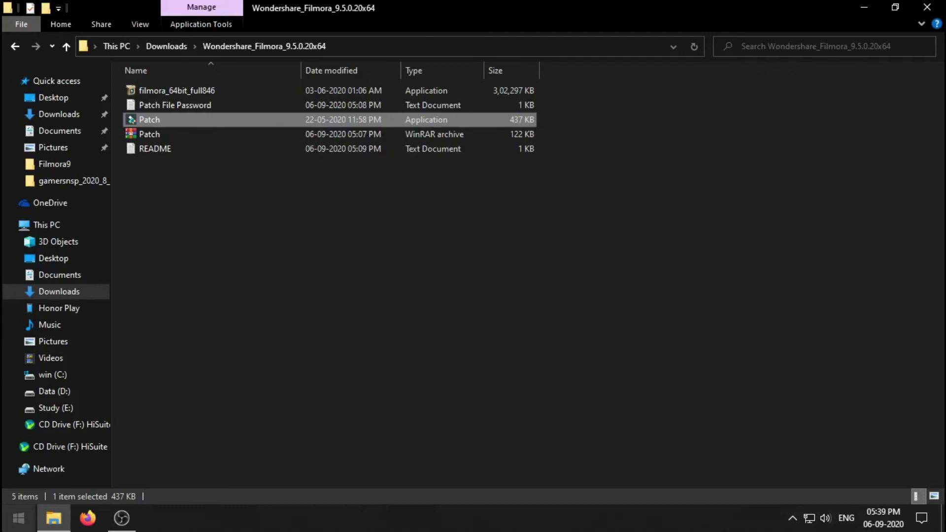
left_click(19, 517)
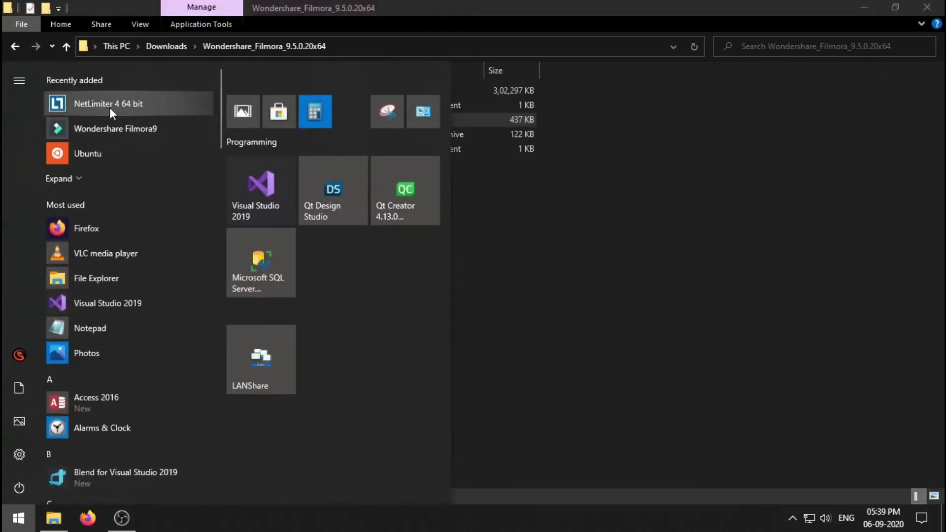
left_click(109, 107)
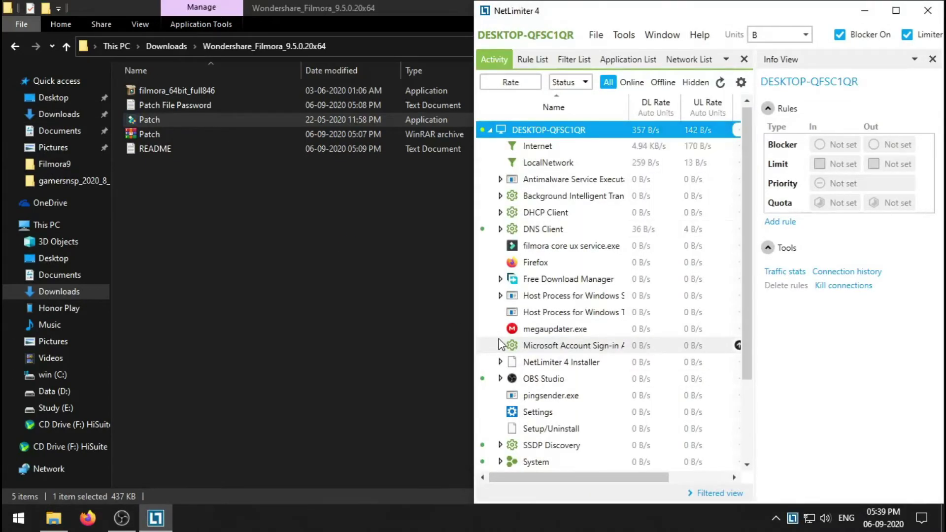
Snap the download folder to the left half and copy the Patch application.
mouse_move(258, 7)
left_mouse_down()
mouse_move(4, 105)
mouse_move(1, 148)
left_mouse_up()
left_click(208, 260)
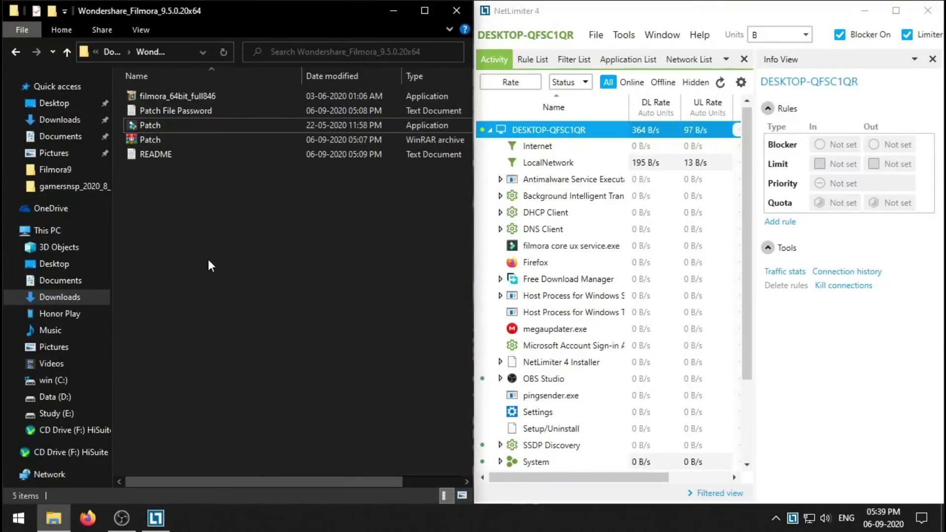
right_click(153, 122)
left_click(236, 390)
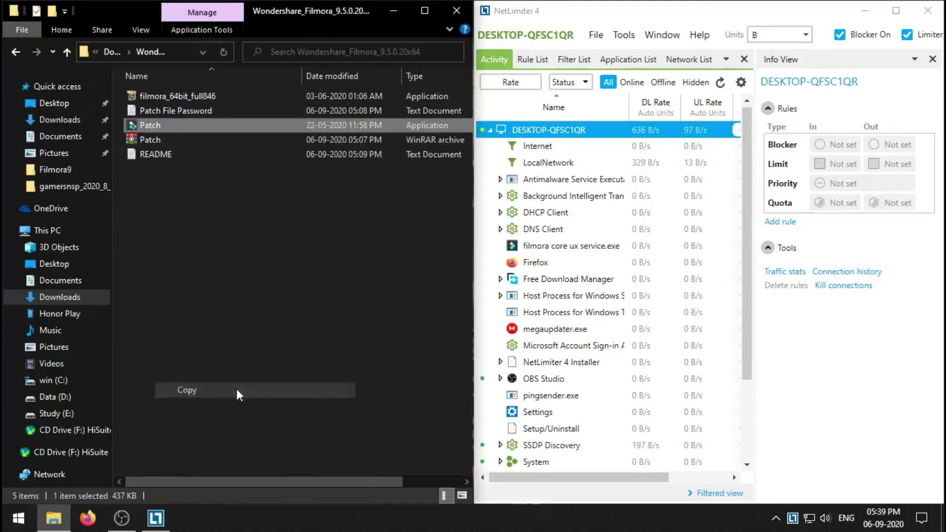
Open the Filmora9 installation folder from its desktop shortcut and dock it left.
left_click(395, 8)
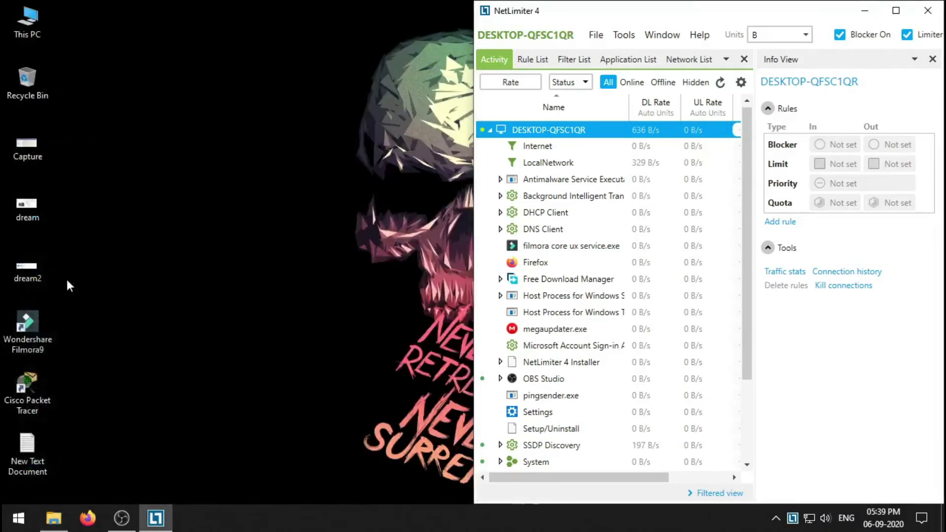
right_click(30, 330)
left_click(153, 180)
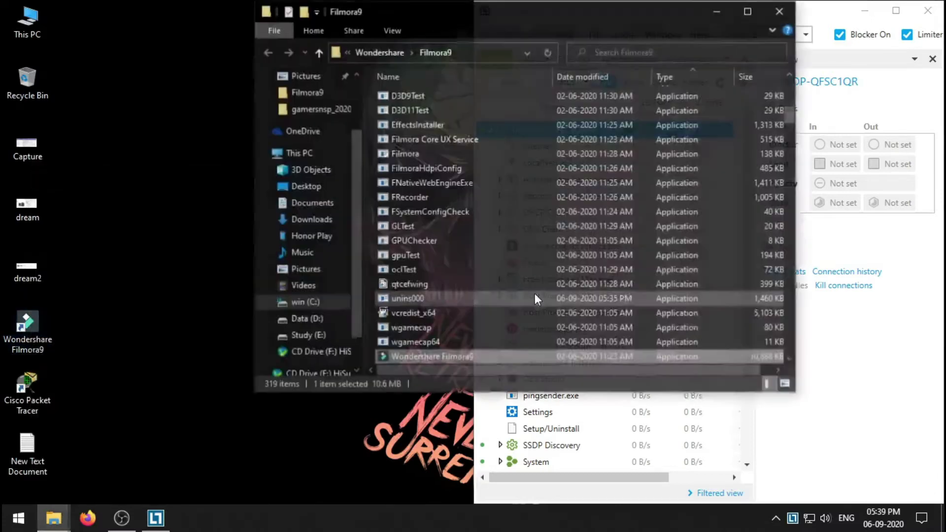
left_click_drag(633, 13, 4, 330)
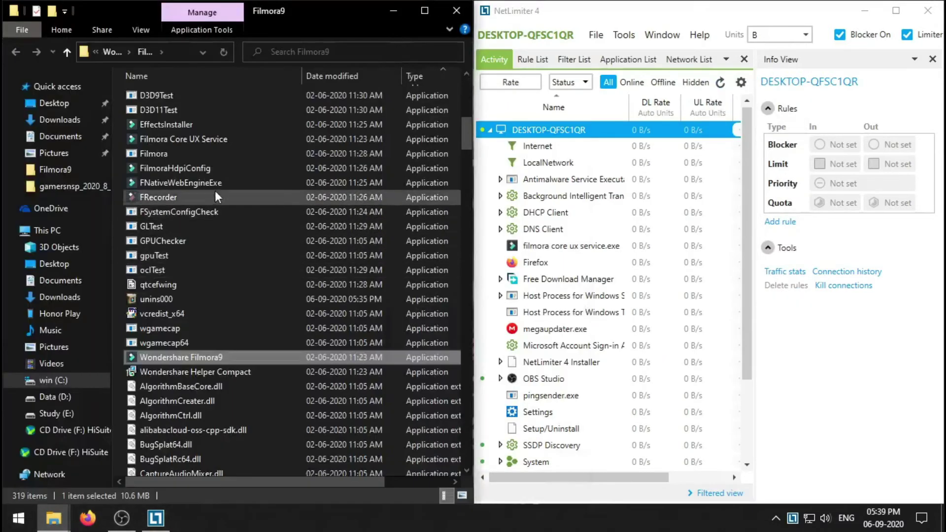
scroll(225, 134, "up", 1)
scroll(296, 130, "up", 8)
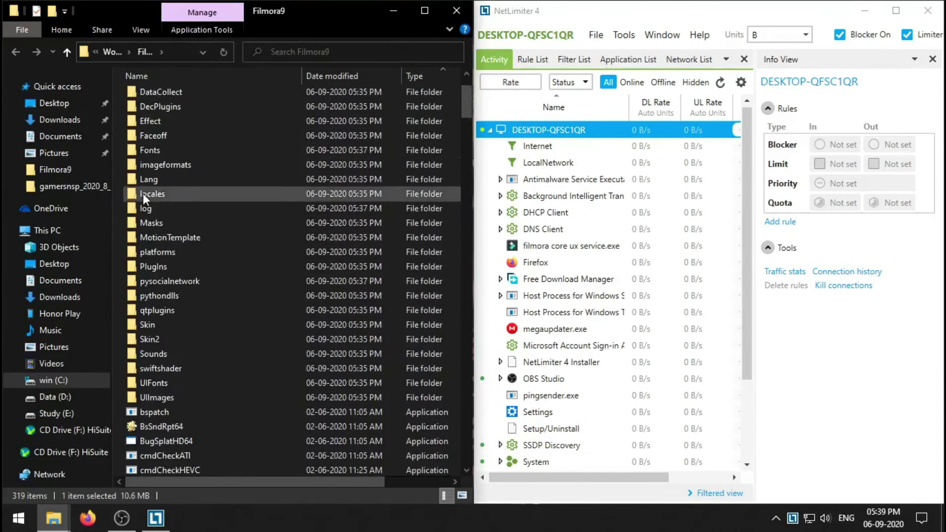
scroll(140, 199, "down", 5)
Paste the Patch file into the Filmora9 installation folder.
right_click(118, 241)
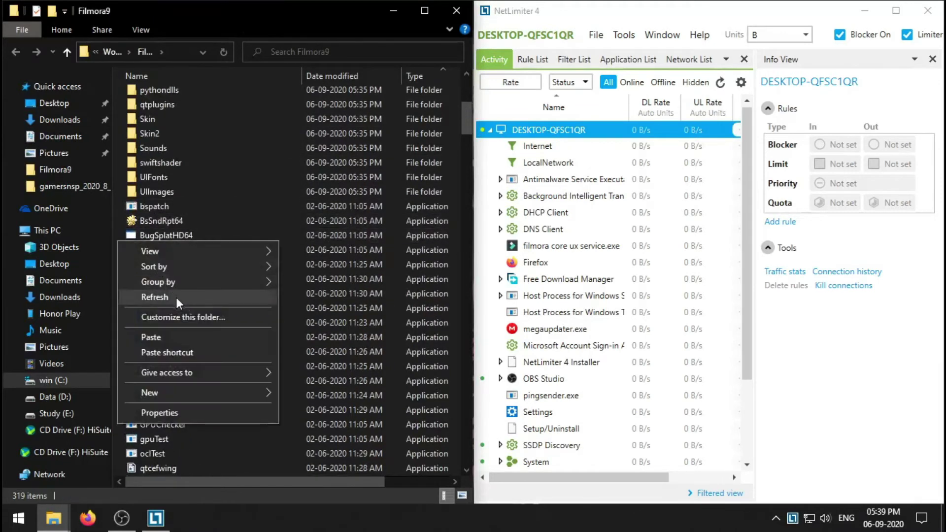
left_click(172, 334)
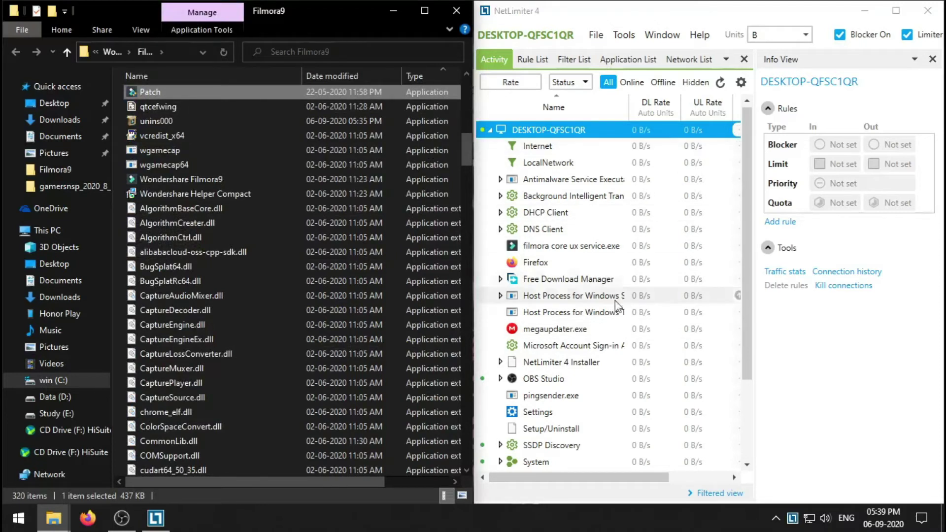
scroll(651, 333, "down", 2)
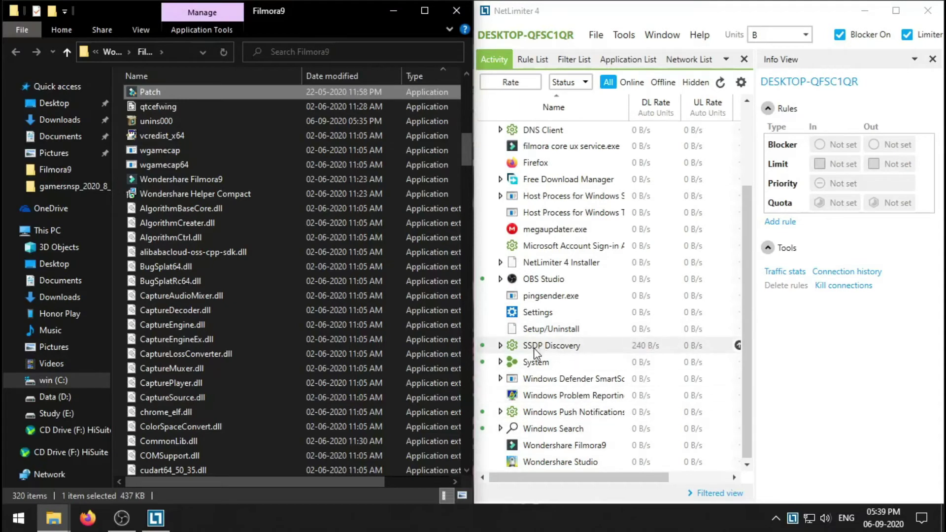
left_click(649, 352)
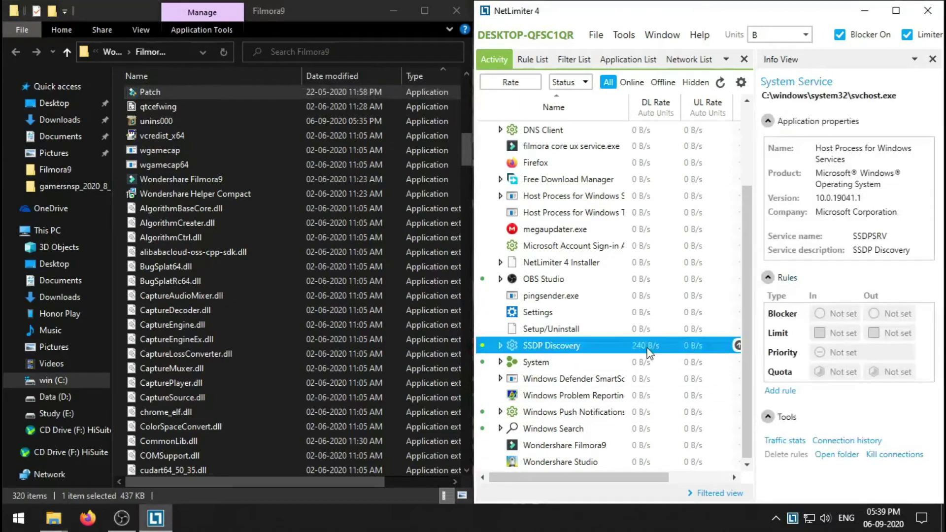
scroll(648, 352, "up", 2)
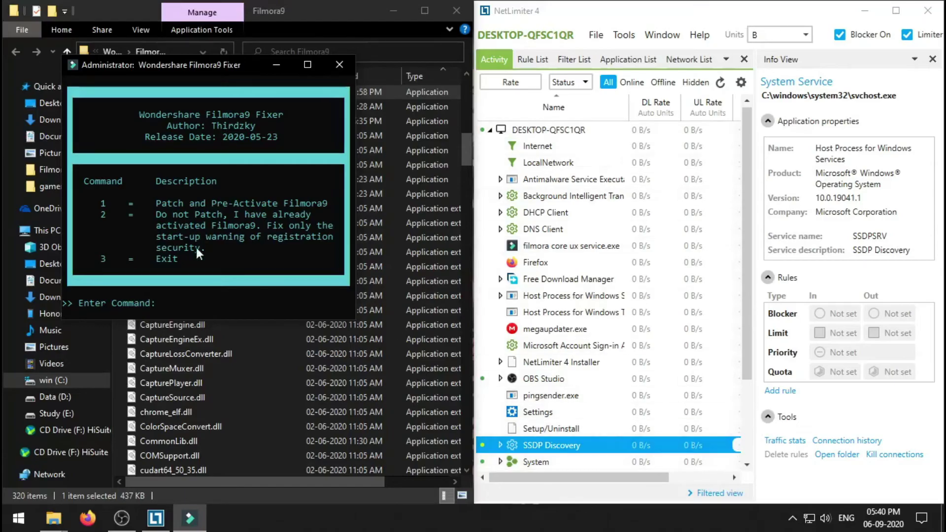
Choose option 1, patch and pre-activate, and start patching Filmora9.
left_click(227, 296)
type("1")
key("Return")
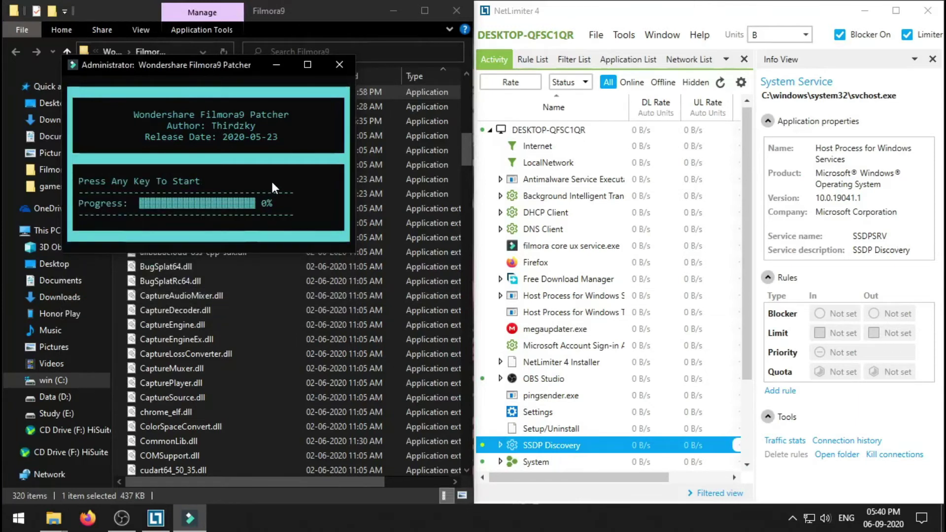
key("Return")
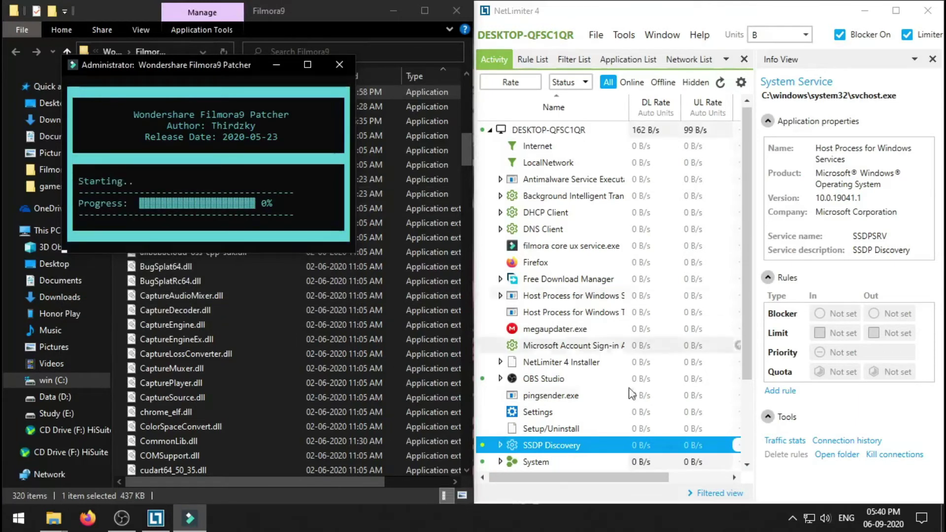
scroll(688, 365, "down", 2)
scroll(685, 371, "up", 2)
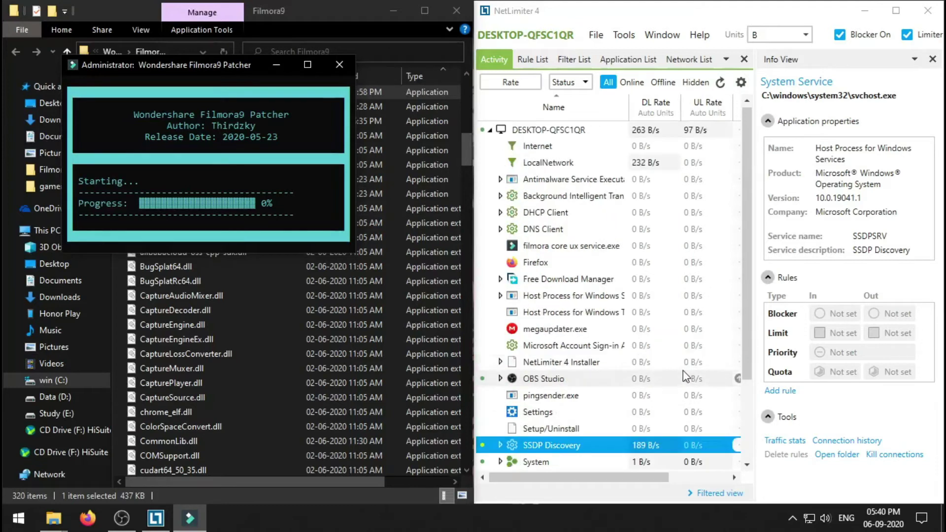
scroll(681, 442, "down", 2)
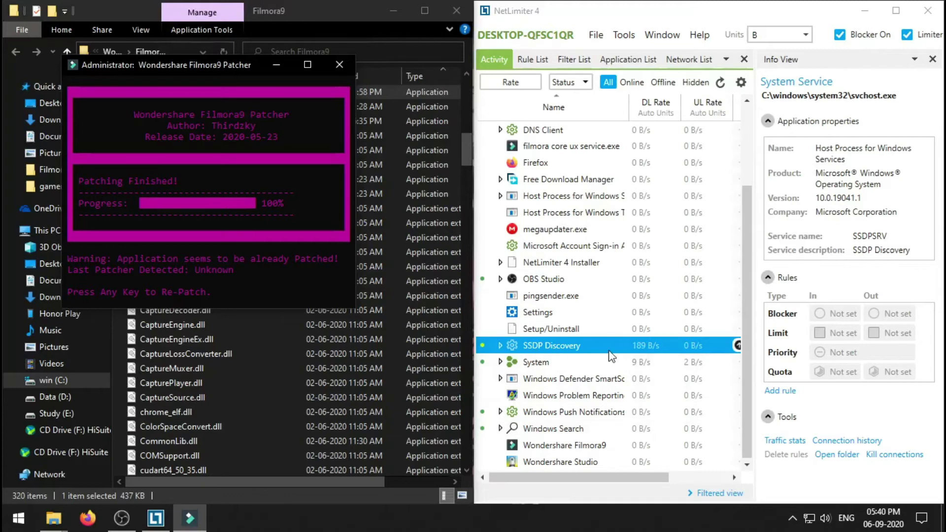
Re-run the patch on the already patched Filmora9 to 100%.
left_click(282, 276)
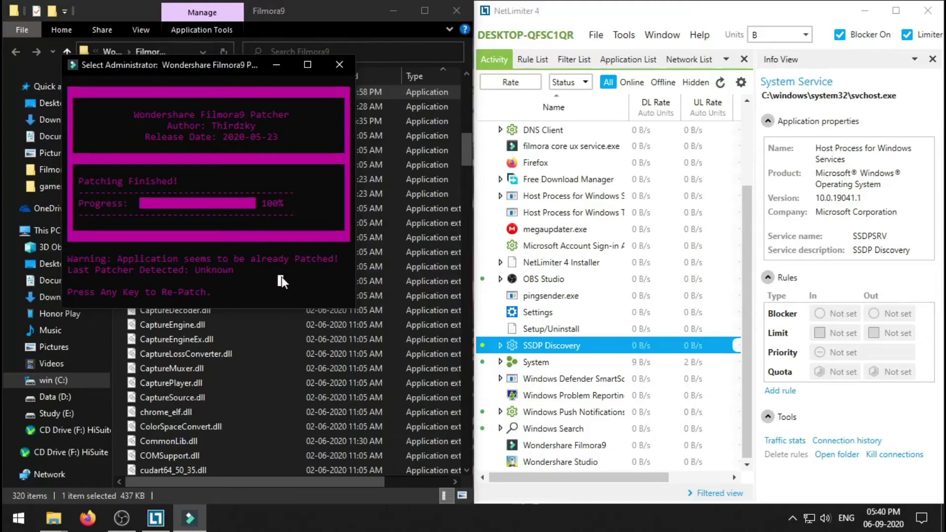
key("Escape")
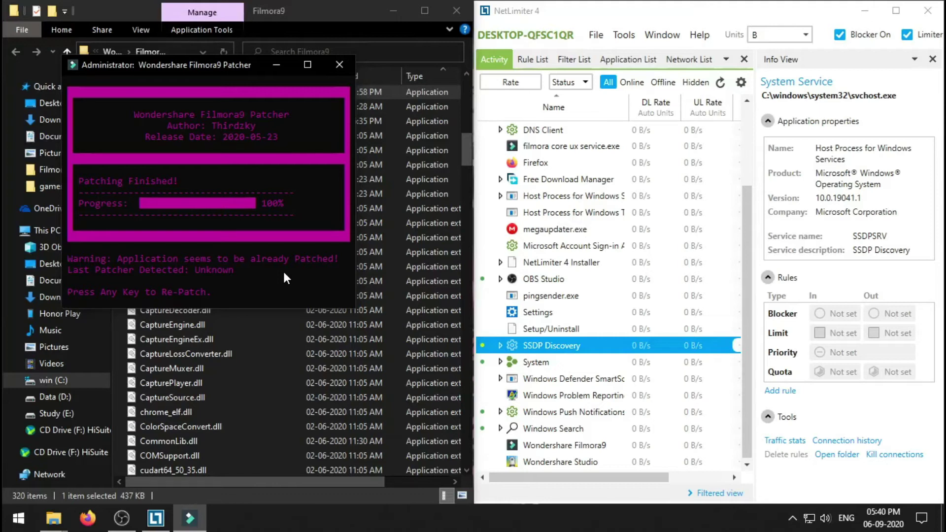
key("Return")
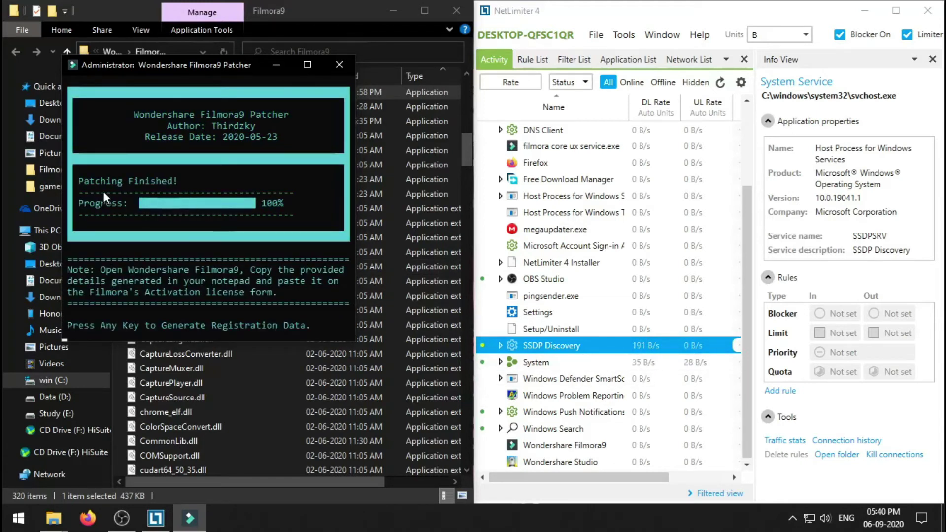
left_click(242, 271)
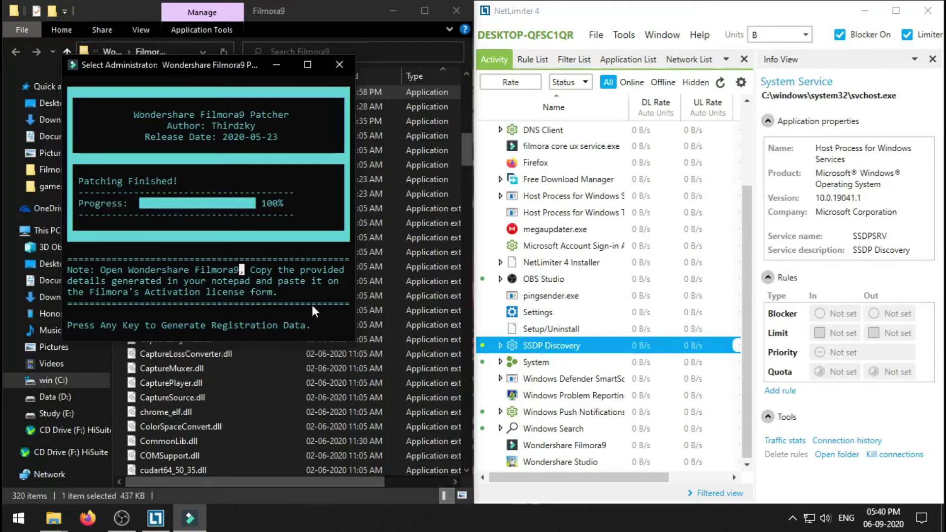
left_click(284, 308)
left_click(293, 312)
Generate the registration data and select its e-mail address and registration code.
key("Return")
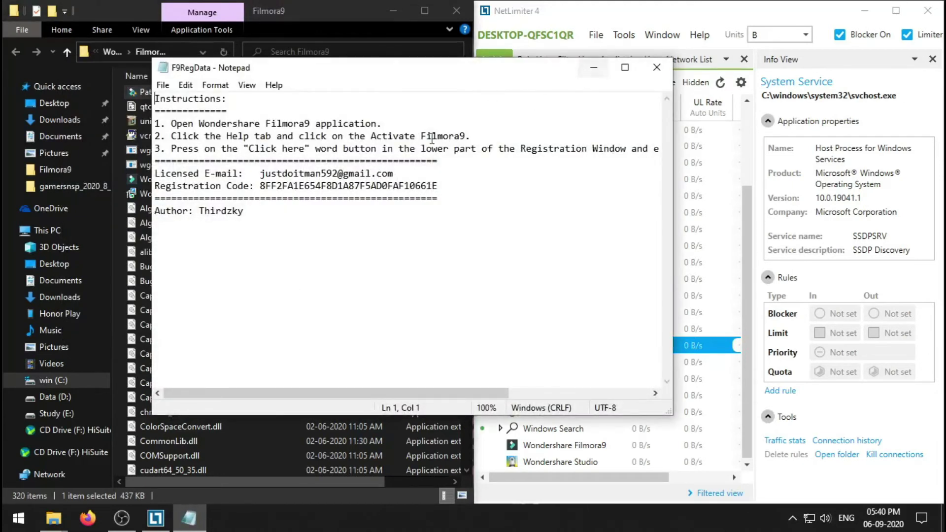
left_click_drag(394, 174, 260, 174)
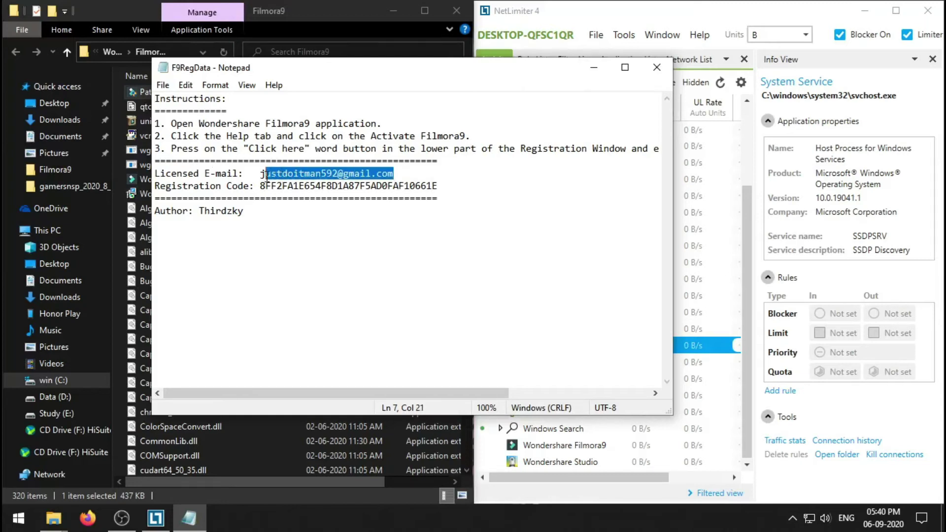
left_click(454, 188)
left_click_drag(454, 188, 258, 188)
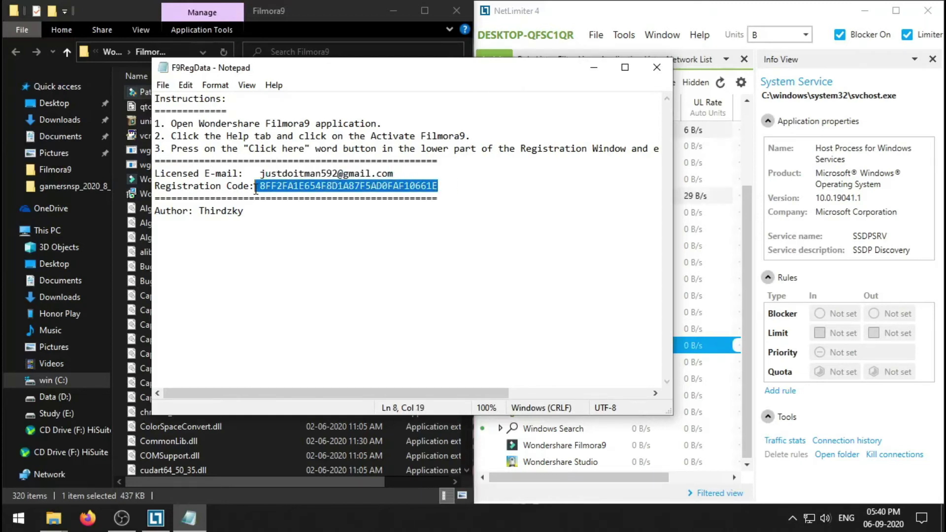
Move Notepad aside and inspect megaupdater.exe in NetLimiter's Activity list.
left_click_drag(442, 73, 240, 114)
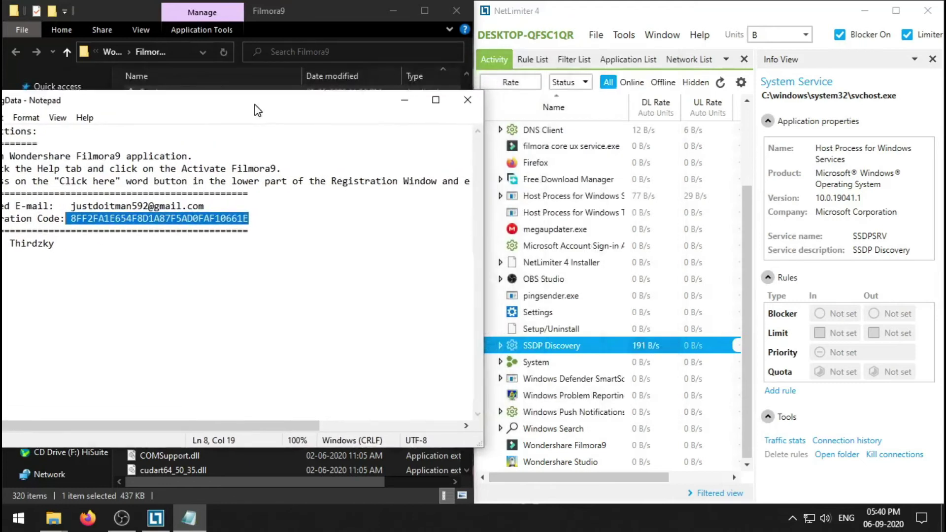
left_click(655, 230)
scroll(655, 228, "up", 2)
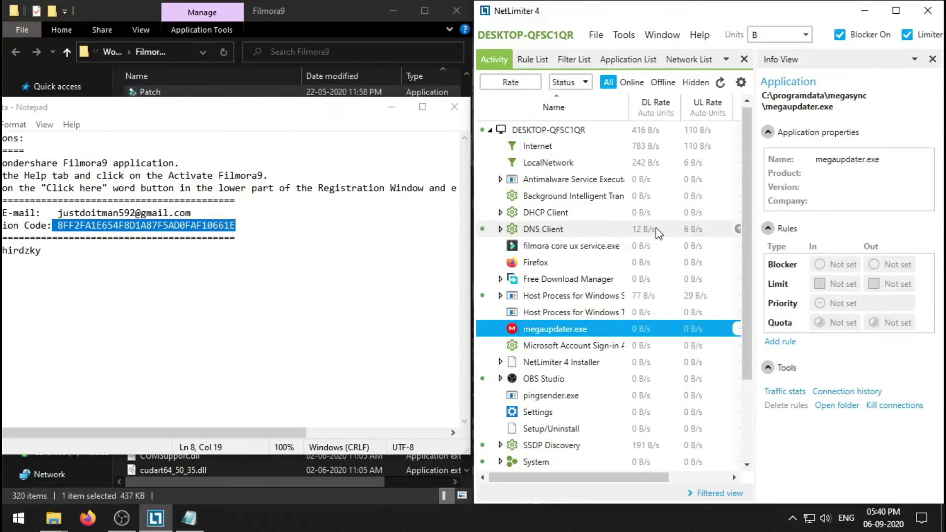
left_click(657, 136)
scroll(675, 336, "down", 2)
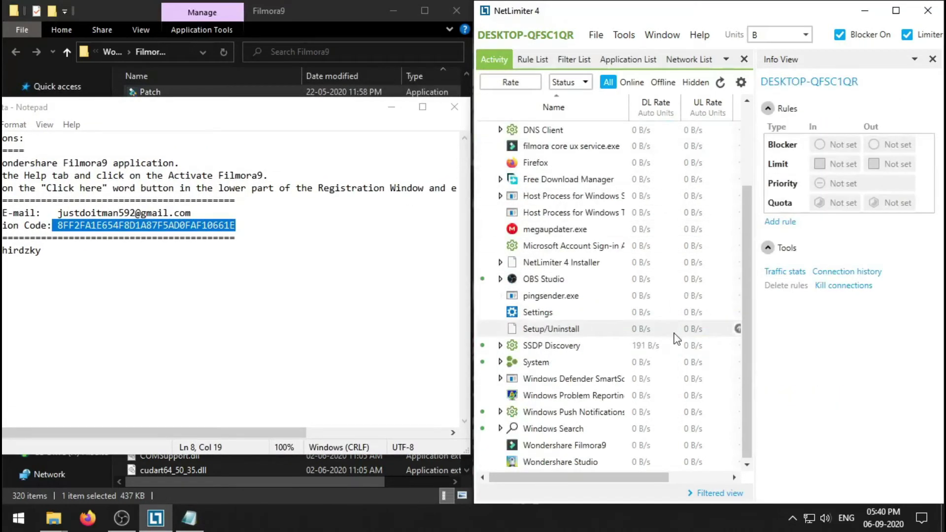
scroll(675, 348, "up", 2)
scroll(675, 349, "down", 2)
scroll(675, 350, "up", 2)
scroll(675, 340, "down", 2)
scroll(675, 334, "up", 2)
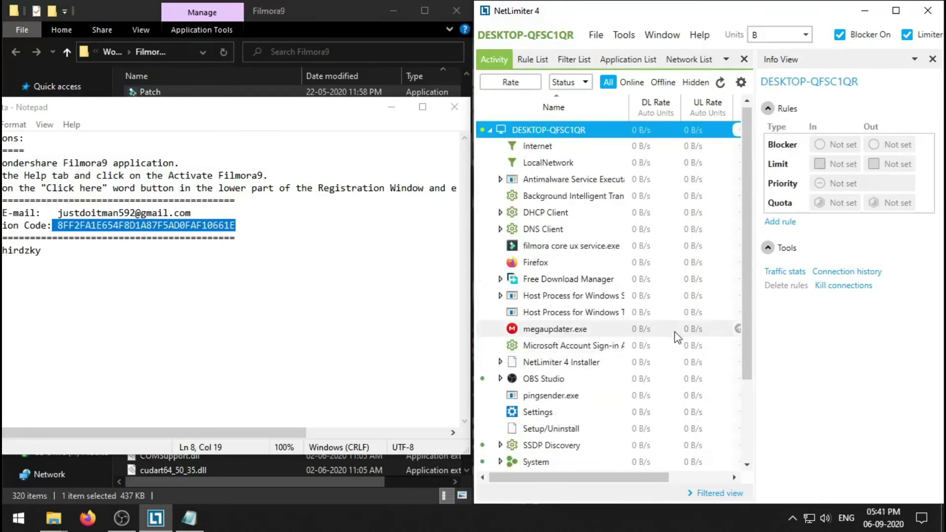
scroll(675, 333, "down", 2)
scroll(675, 332, "up", 2)
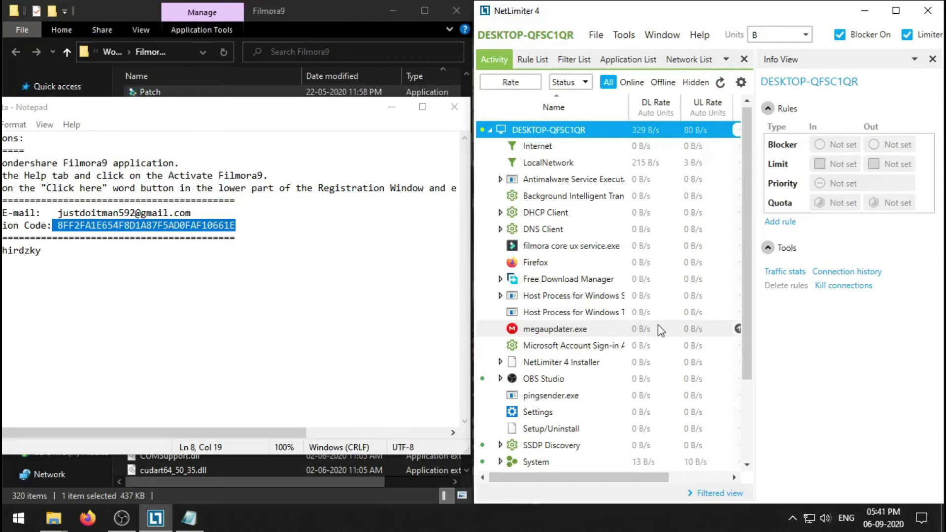
Close the Filmora9 folder window and maximize the registration notes in Notepad.
left_click(456, 11)
left_click_drag(216, 112, 462, 86)
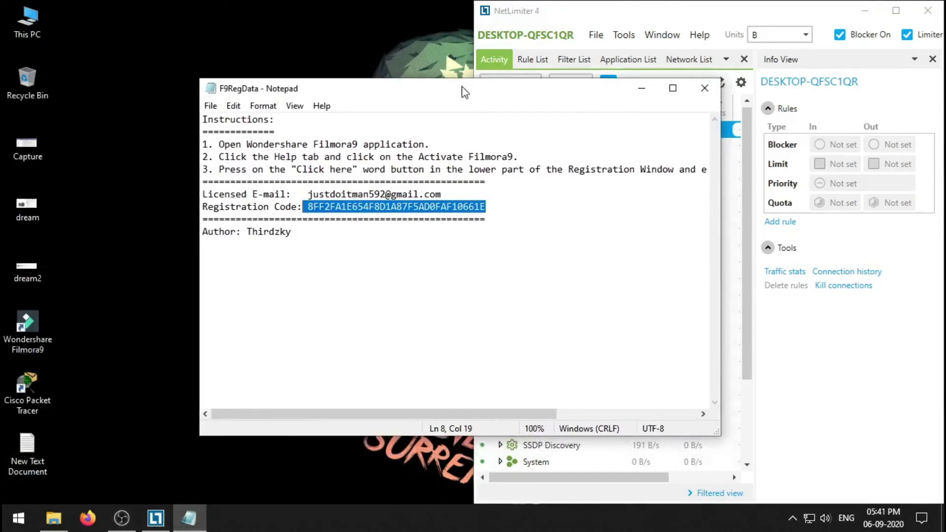
left_click(600, 246)
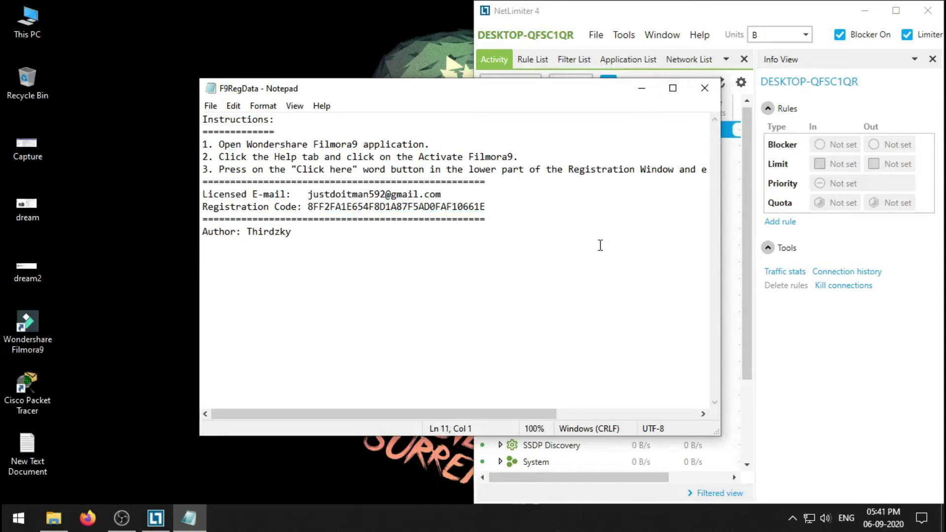
left_click(675, 91)
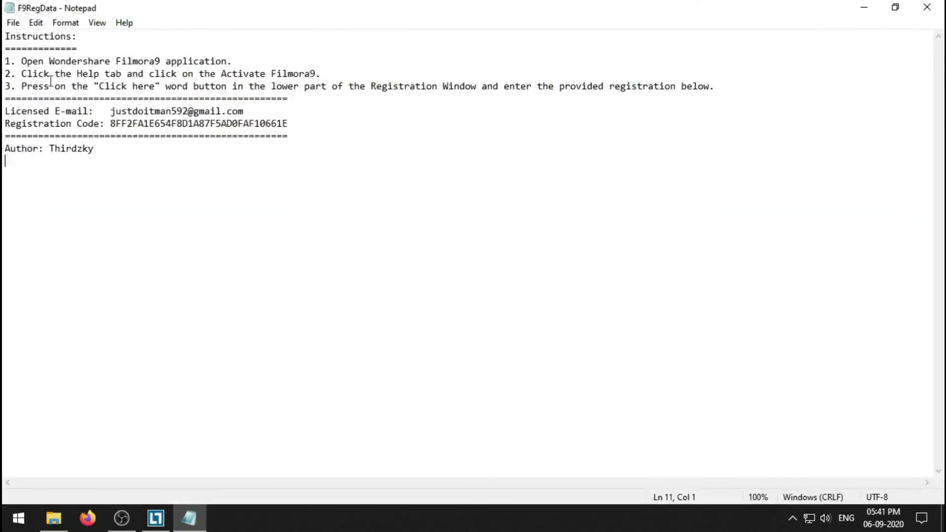
left_click_drag(22, 74, 99, 74)
Open and dismiss the Start menu, then minimize the registration notes.
left_click(8, 523)
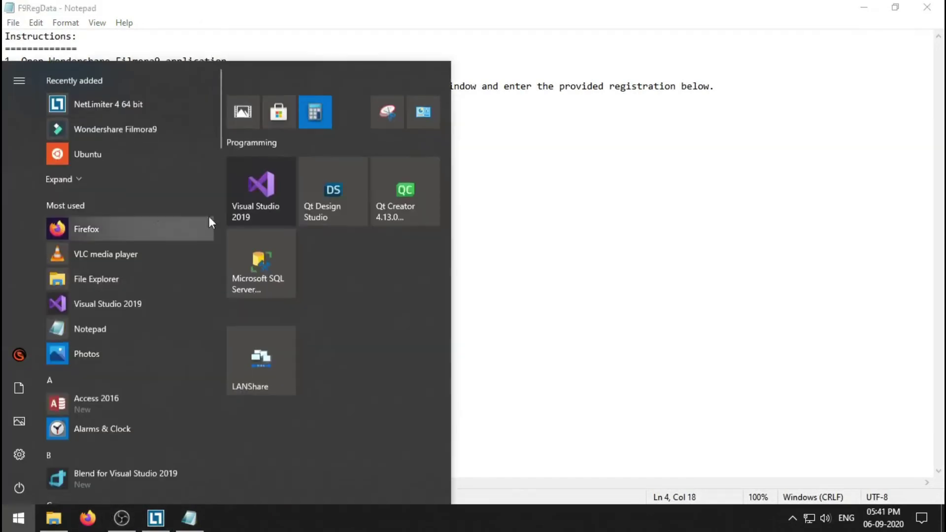
left_click(406, 331)
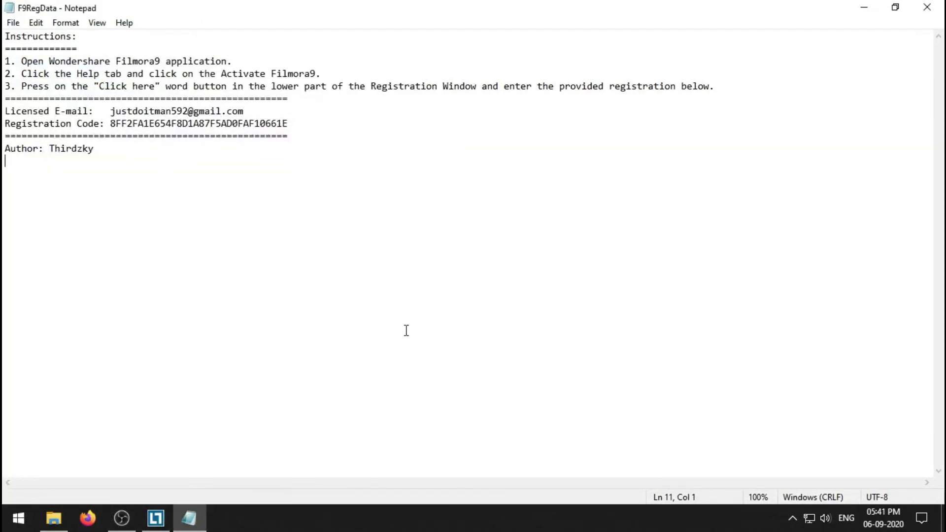
left_click(54, 517)
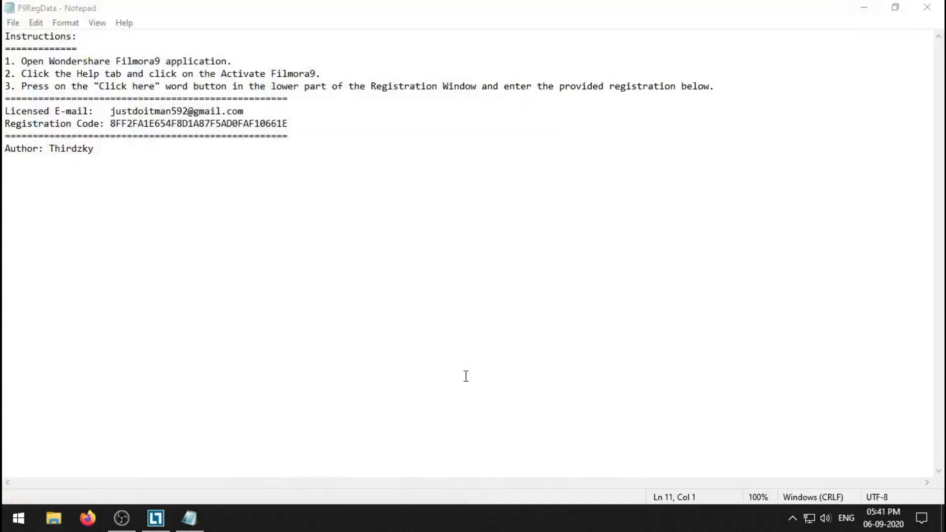
left_click(204, 522)
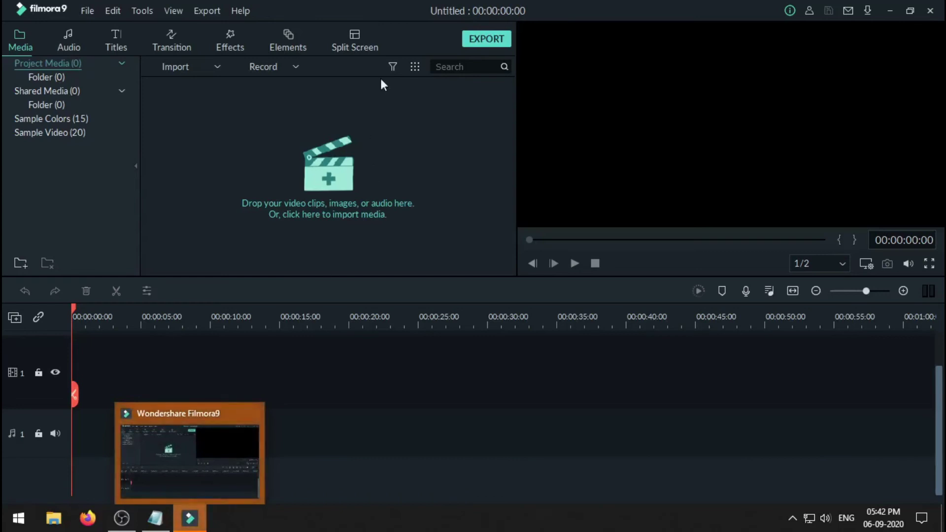
Check Filmora9's license activation, then bring the F9RegData notes back forward.
left_click(247, 13)
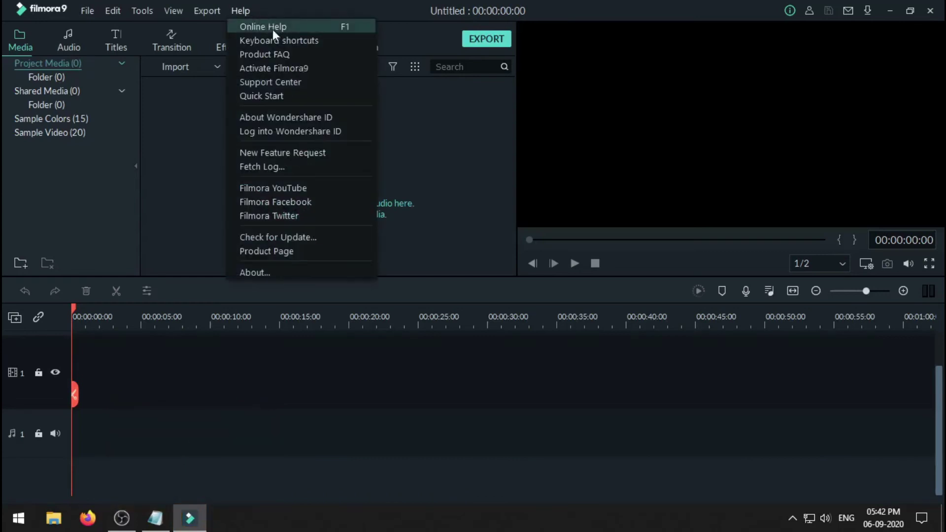
left_click(300, 71)
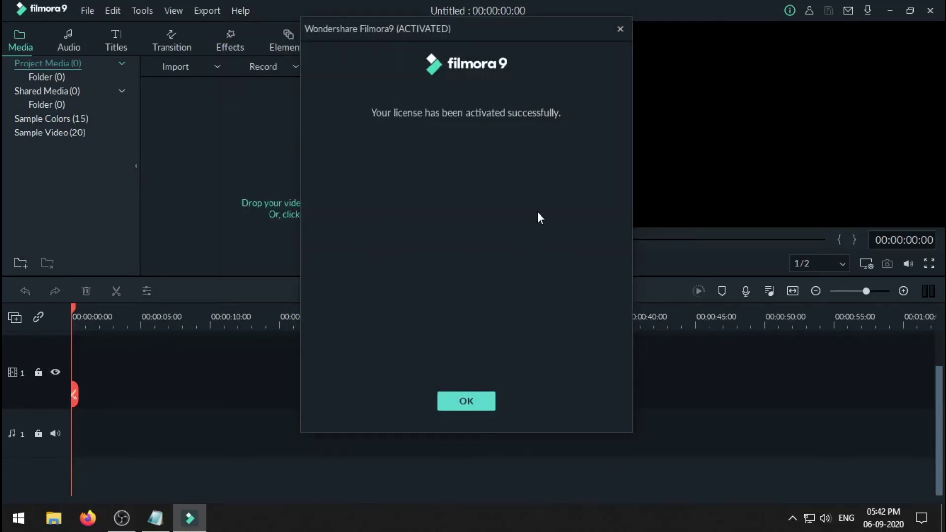
left_click(155, 520)
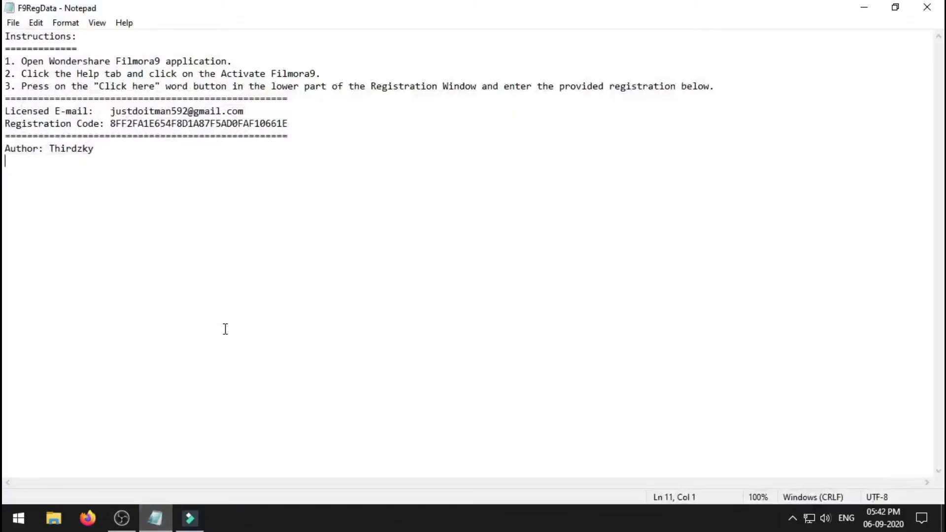
Highlight 'Activate Filmora9', 'Click here', the licensed e-mail and the registration code in the notes.
left_click(318, 73)
left_click_drag(318, 73, 221, 72)
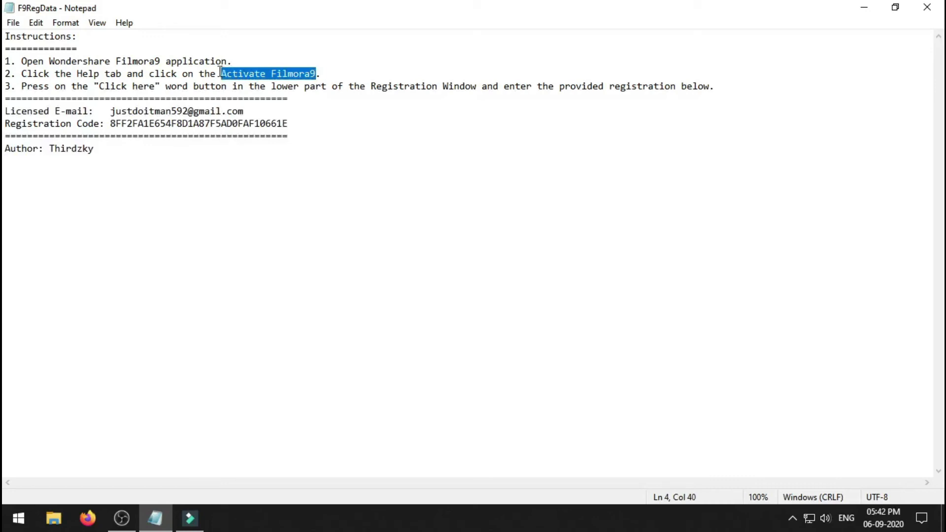
left_click(122, 87)
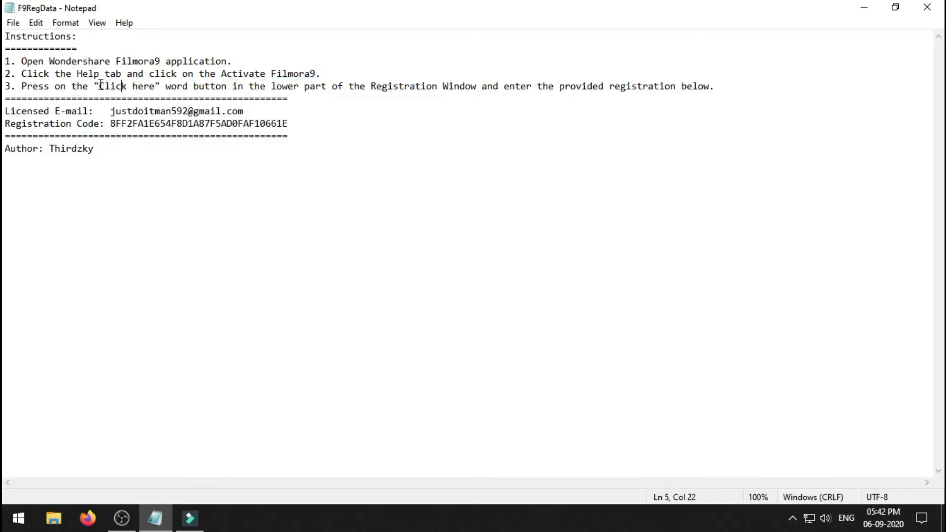
left_click_drag(99, 86, 157, 86)
left_click(398, 241)
left_click_drag(266, 111, 109, 113)
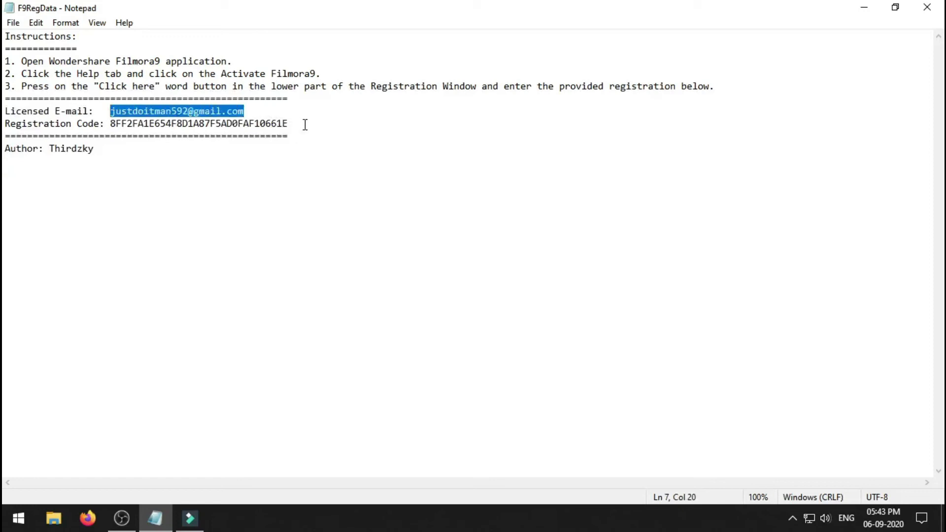
left_click_drag(305, 125, 111, 124)
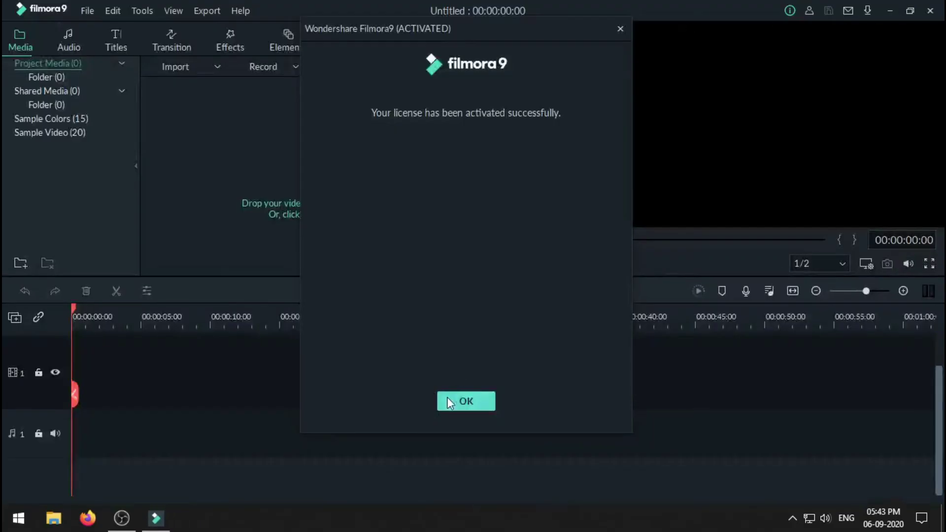
Open the Filmora9 install folder from the desktop shortcut's file location, maximized.
left_click(449, 402)
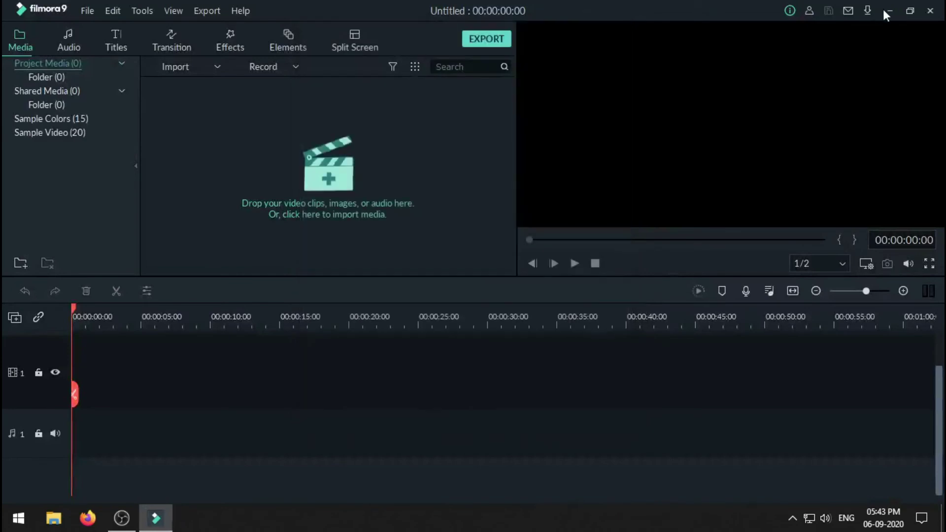
left_click(889, 11)
right_click(30, 319)
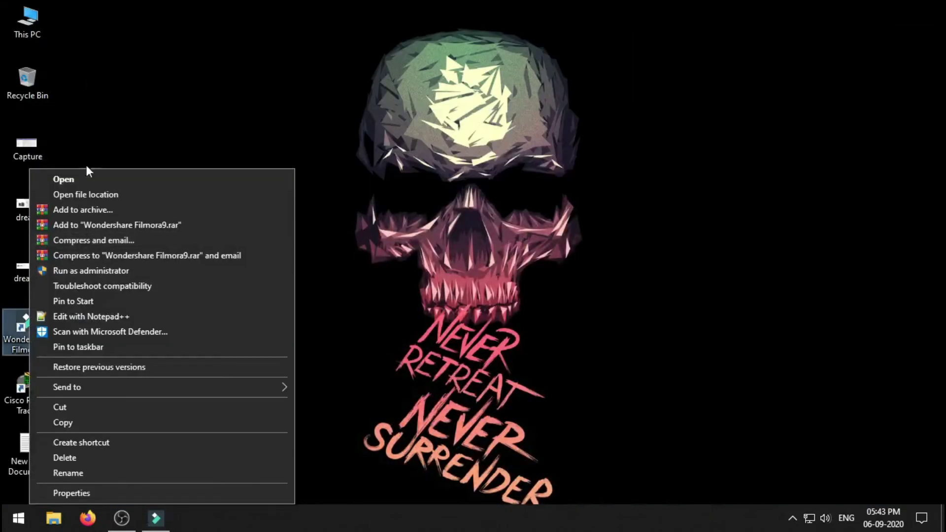
left_click(89, 193)
left_click(730, 101)
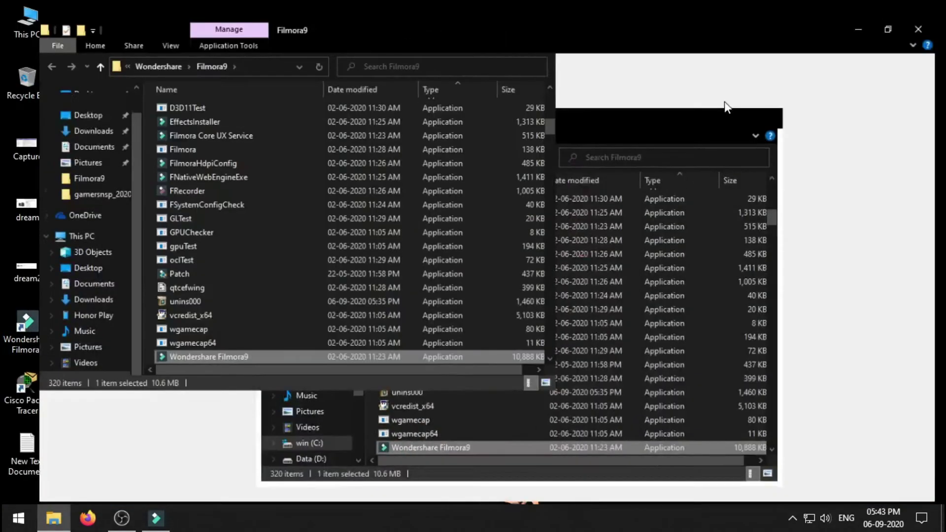
Select Patch, permanently delete it with Shift+Delete, and close the folder window.
key("p")
scroll(238, 260, "up", 6)
scroll(244, 256, "up", 4)
key("p")
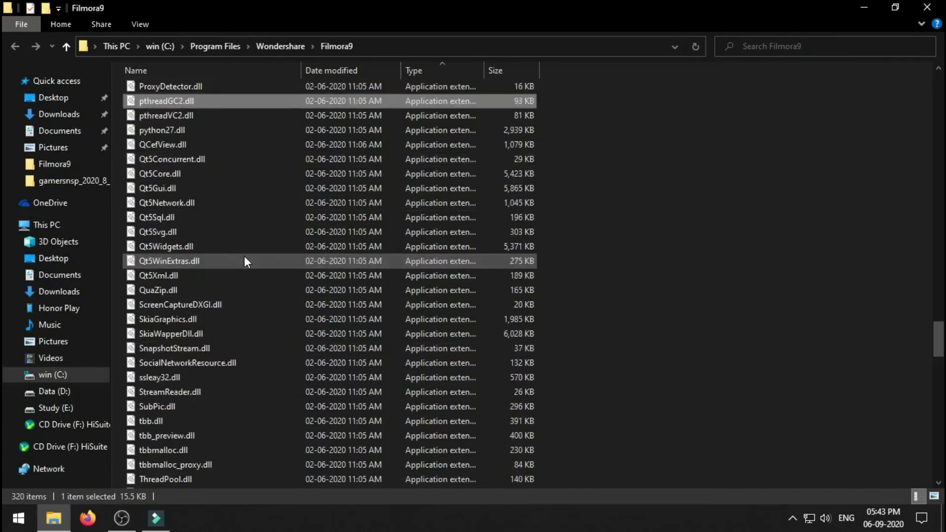
key("p")
key("p")
scroll(244, 256, "up", 6)
scroll(260, 245, "up", 10)
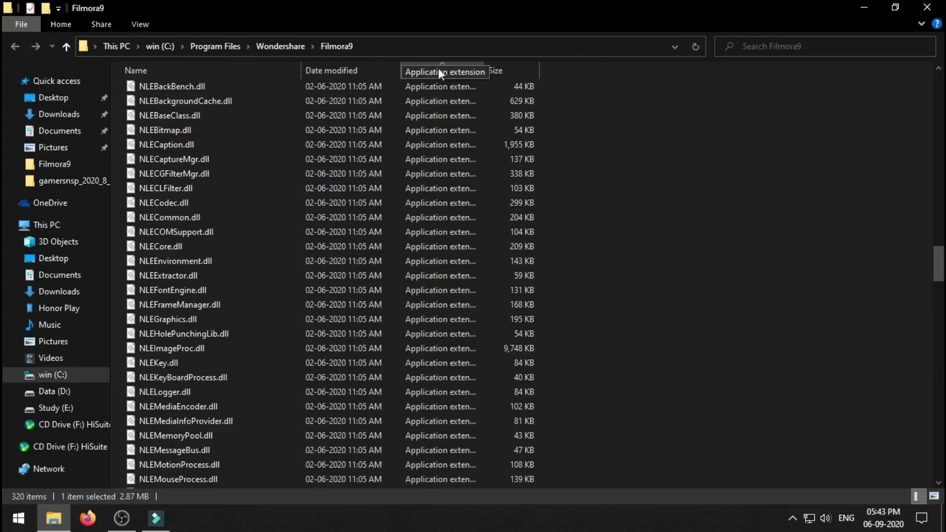
scroll(446, 122, "up", 3)
scroll(447, 123, "up", 15)
scroll(446, 122, "up", 20)
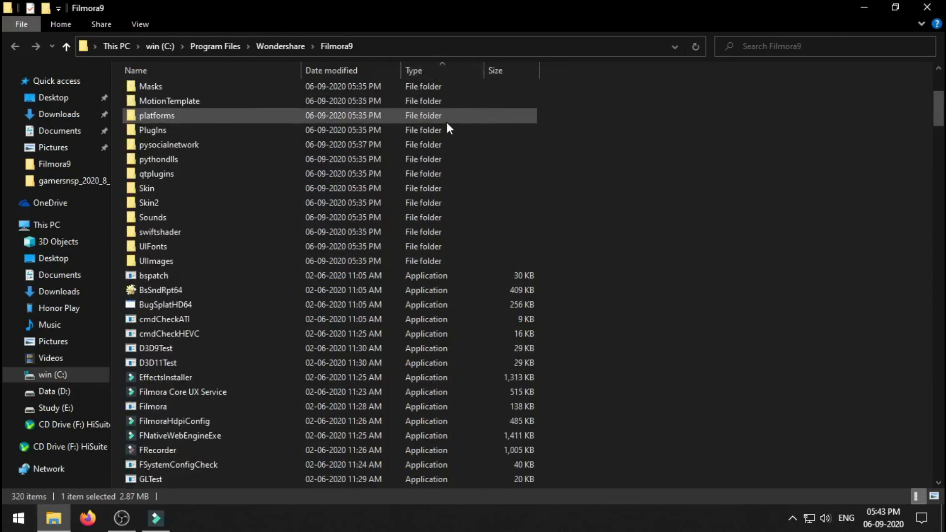
type("pa")
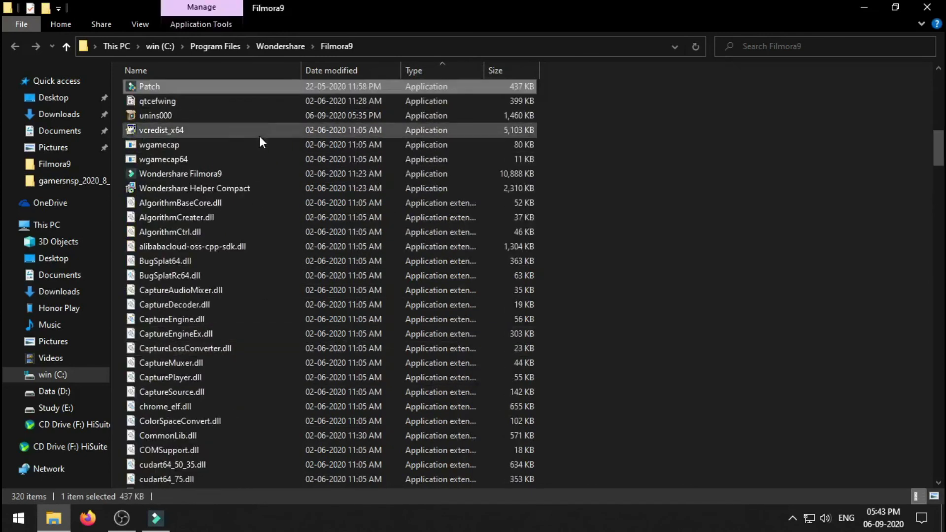
key("shift+Delete")
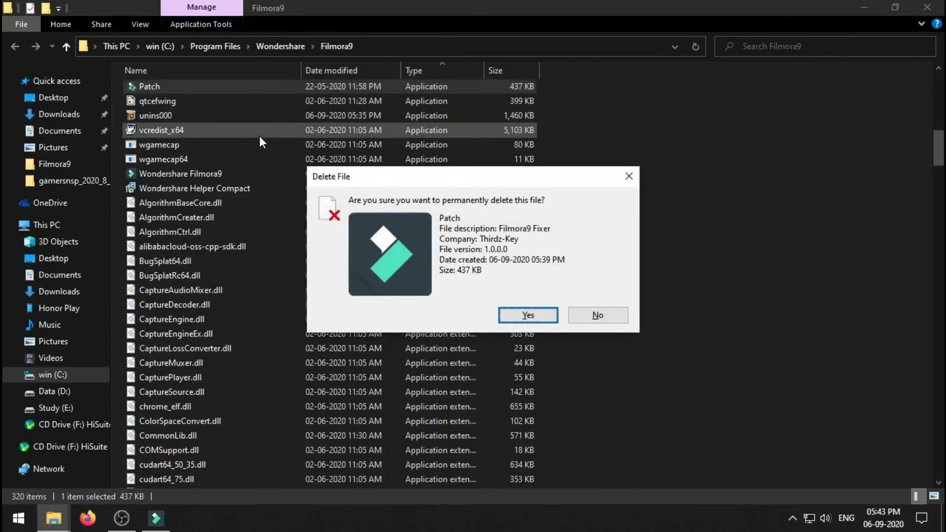
key("Return")
left_click(926, 6)
Close Filmora9 and relaunch Wondershare Filmora9 from the Start menu.
left_click(156, 518)
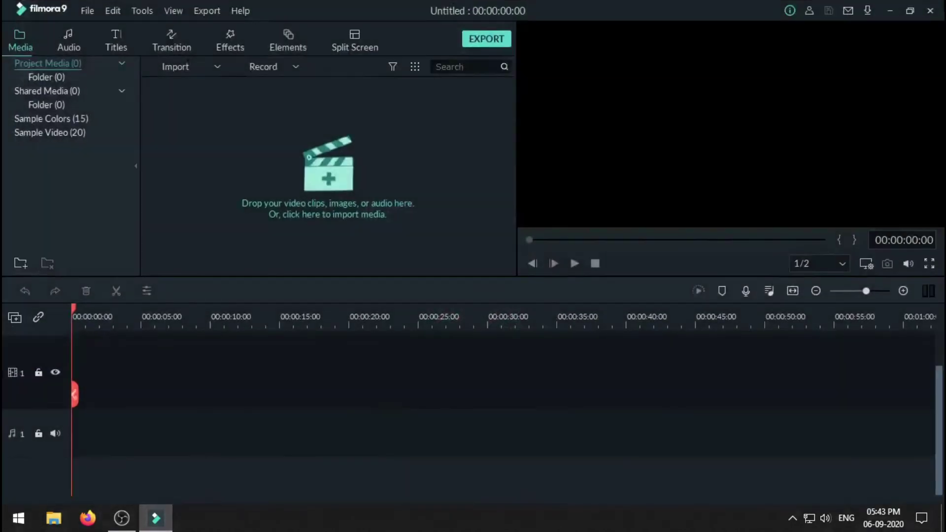
left_click(930, 10)
left_click(19, 517)
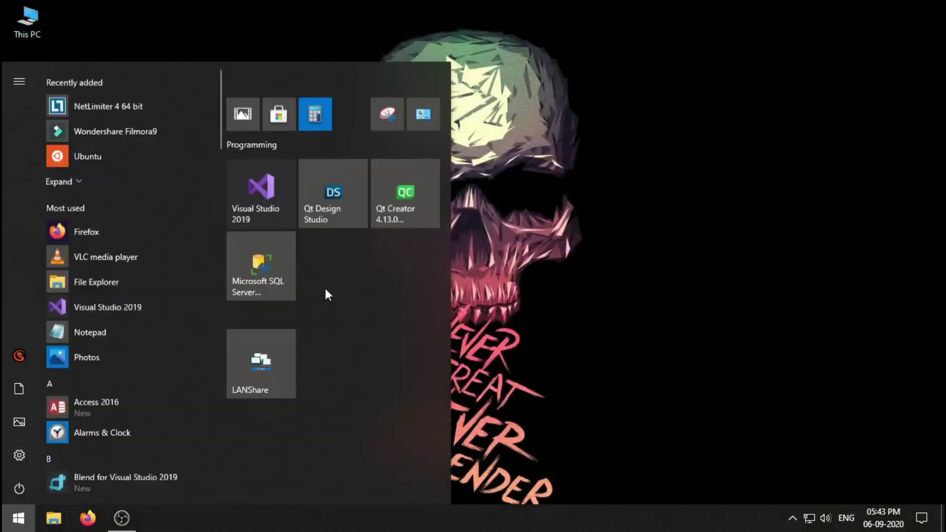
left_click(122, 128)
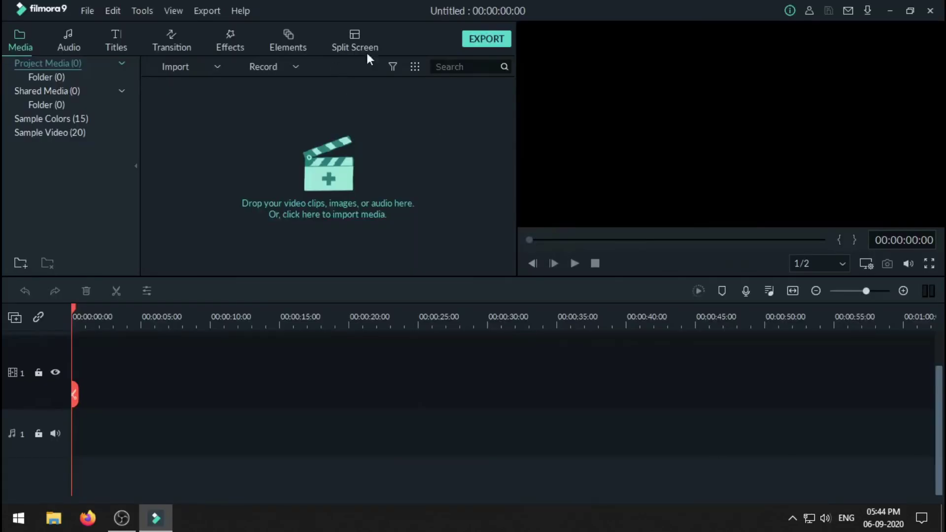
Confirm activation via Help > Activate Filmora9, then show the Effects library.
left_click(252, 13)
left_click(286, 65)
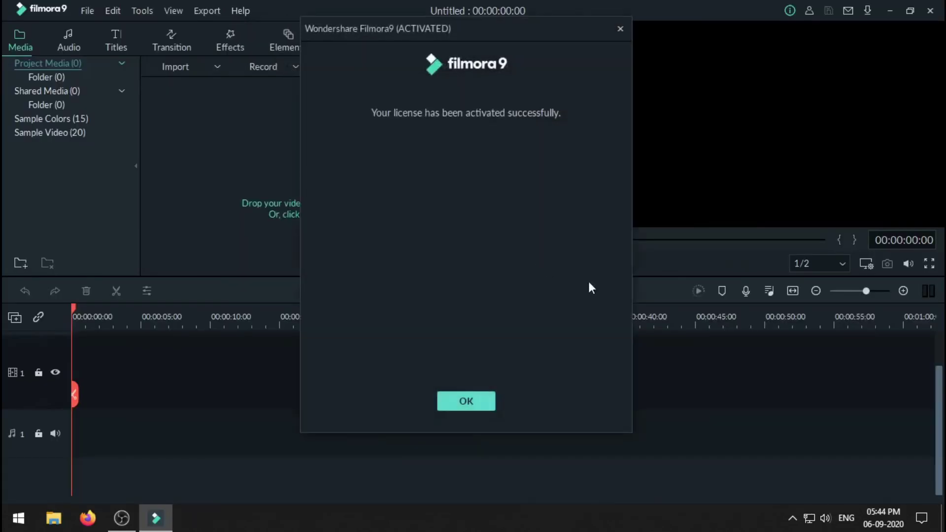
left_click(482, 400)
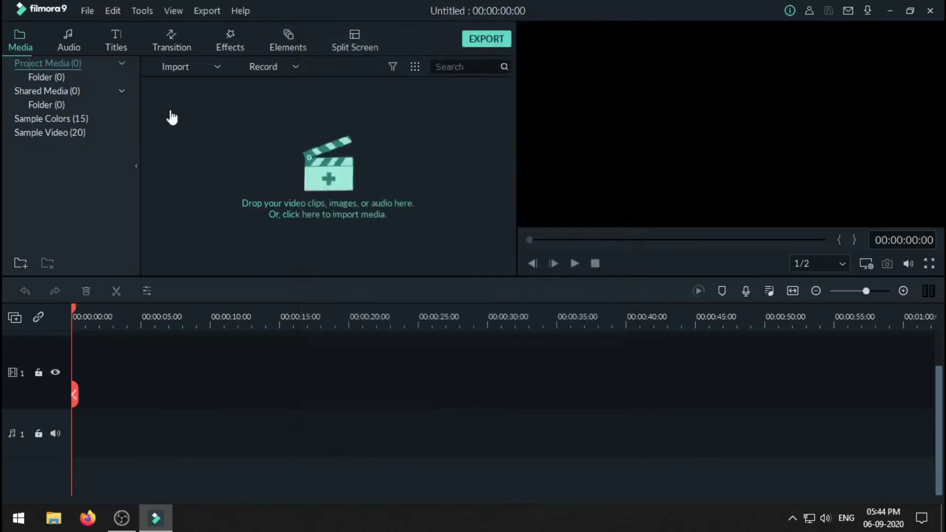
left_click(232, 30)
scroll(318, 200, "down", 3)
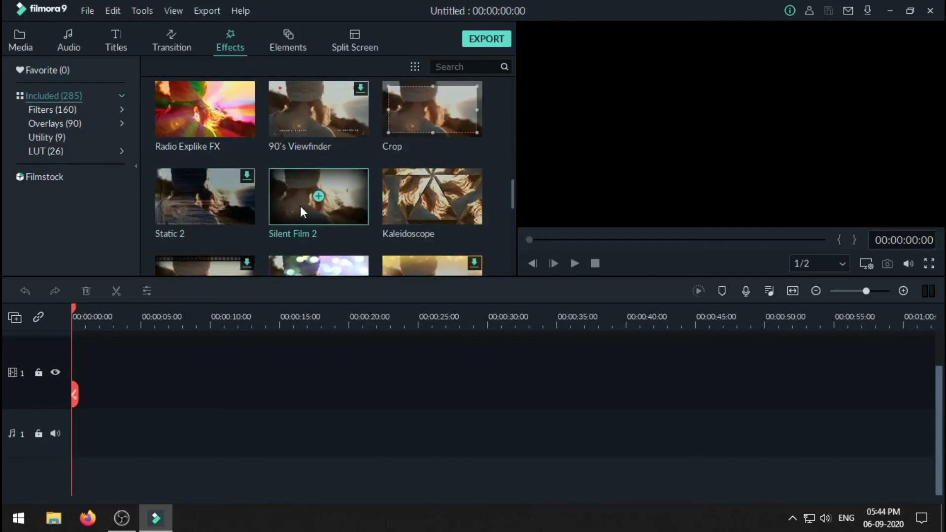
Add Silent Film 2, import emp_del from Pictures onto track 1, and stack the effect above it.
mouse_move(300, 206)
left_mouse_down()
mouse_move(145, 365)
mouse_move(44, 367)
left_mouse_up()
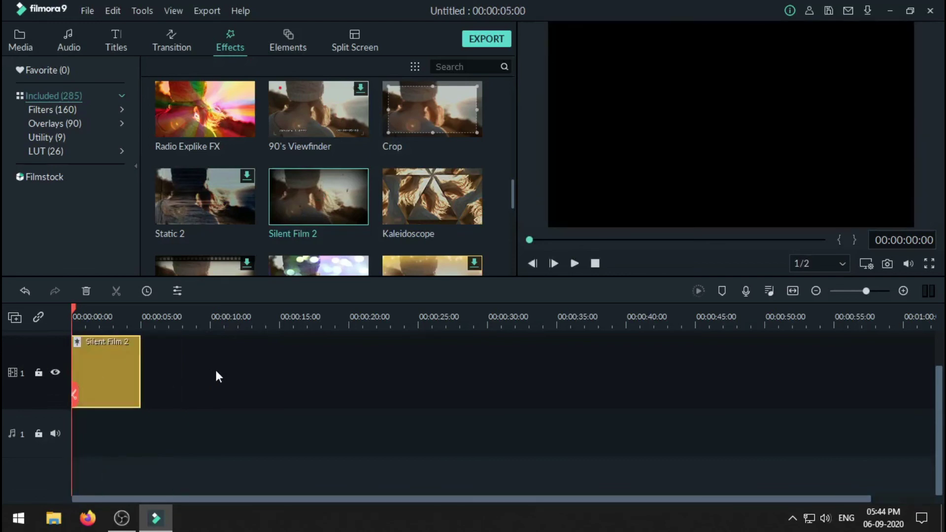
left_click(41, 50)
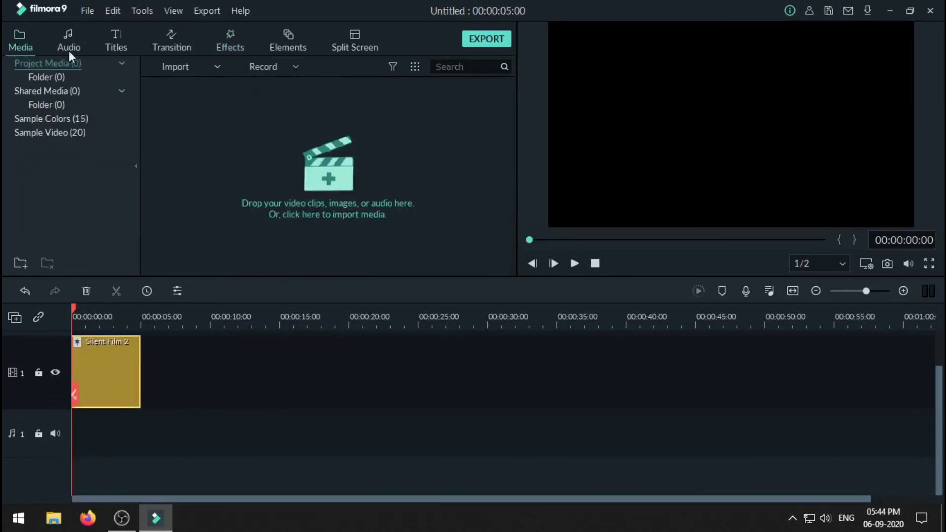
left_click(196, 67)
left_click(220, 84)
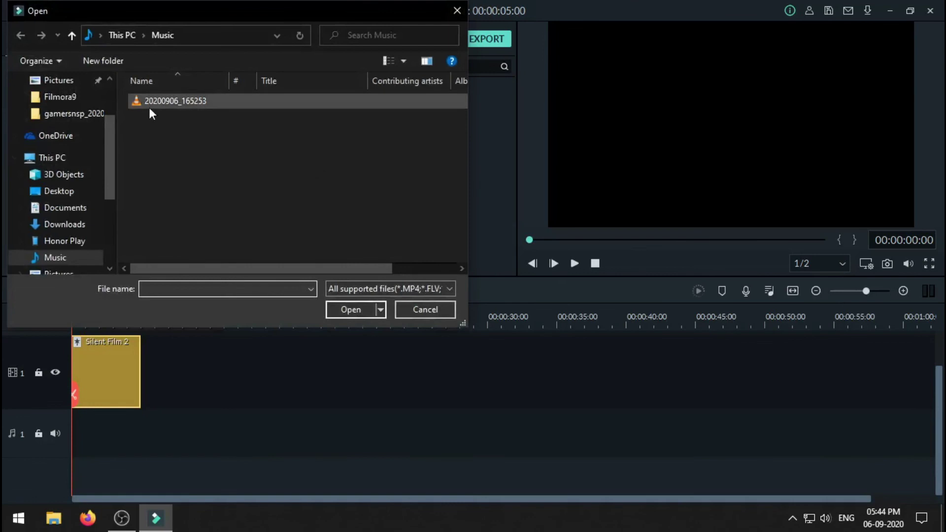
left_click(71, 81)
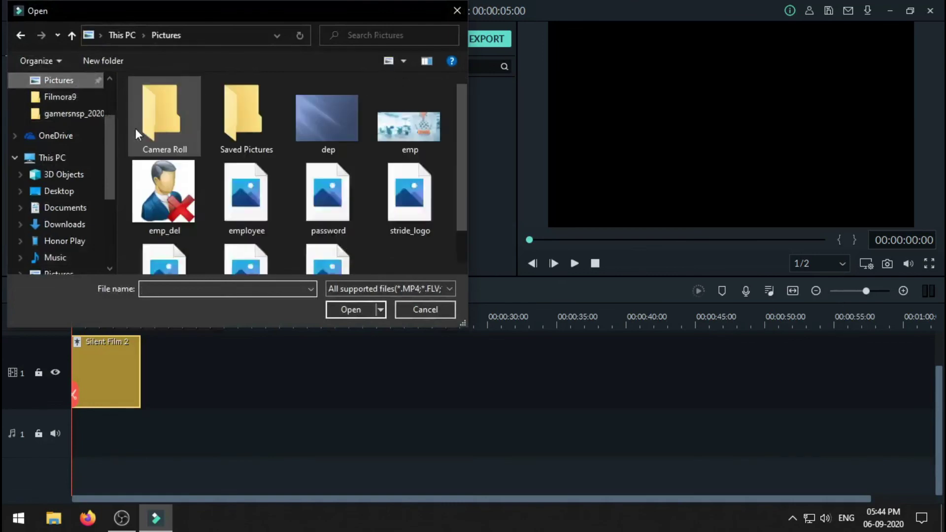
double_click(176, 198)
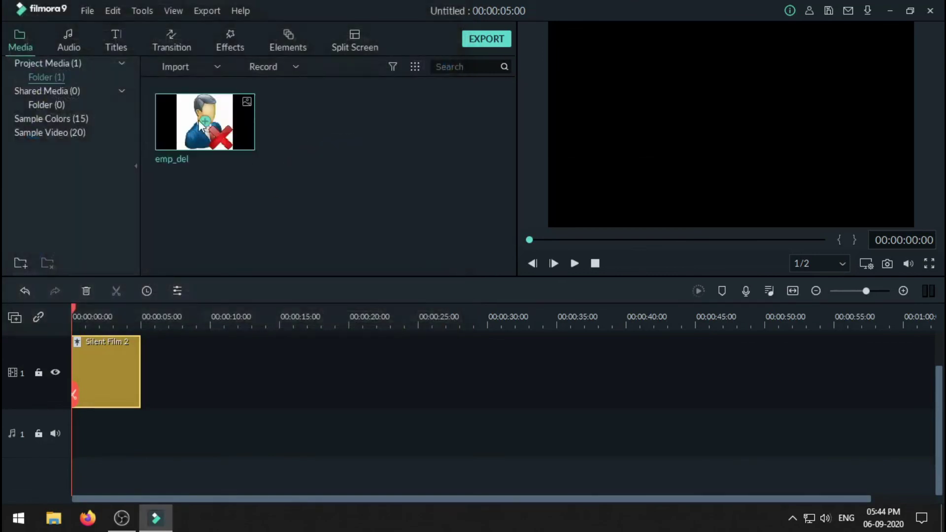
left_click(205, 122)
mouse_move(160, 369)
left_mouse_down()
mouse_move(183, 326)
mouse_move(111, 355)
left_mouse_up()
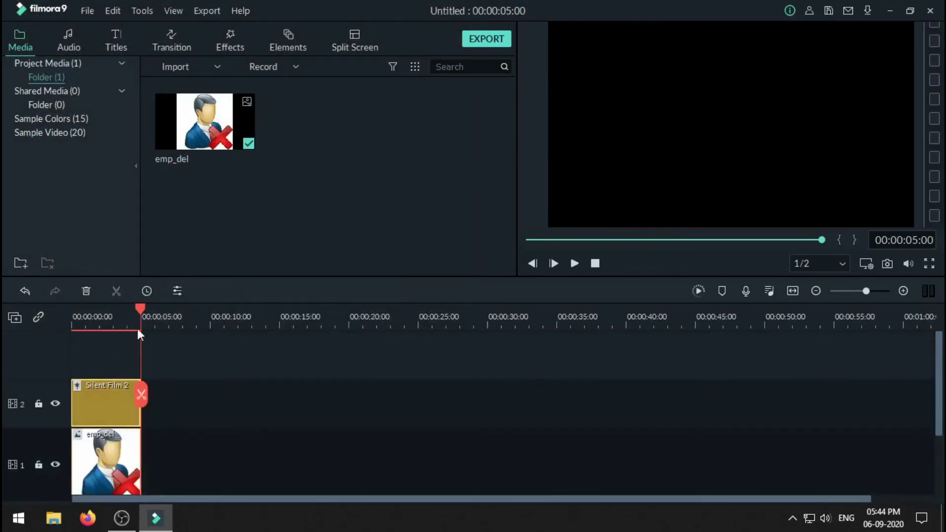
Export My Video as MP4, play it in VLC from the output folder, then close VLC and the dialog.
left_click(496, 41)
left_click(706, 374)
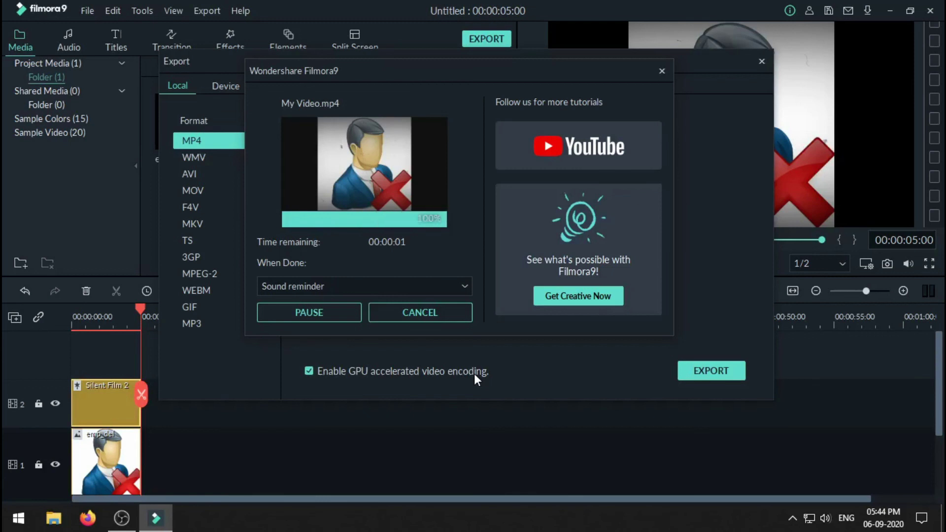
left_click(329, 317)
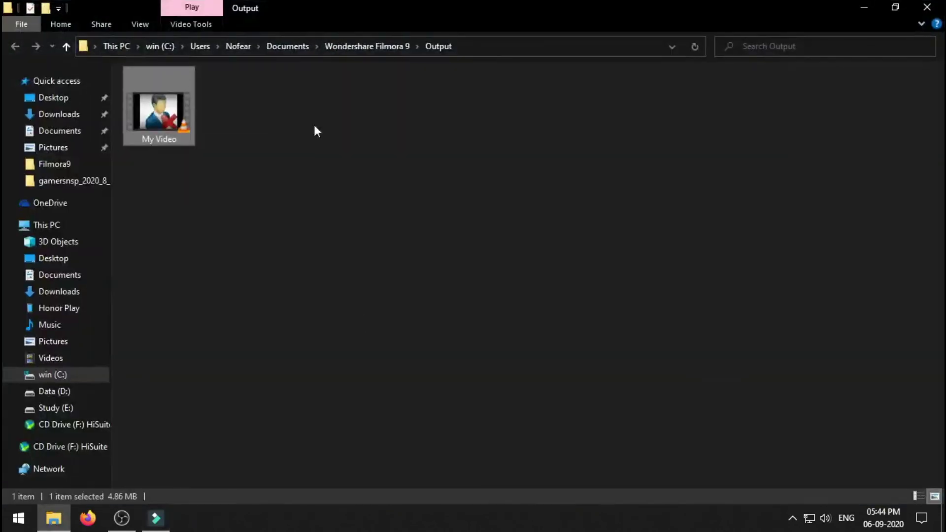
double_click(170, 116)
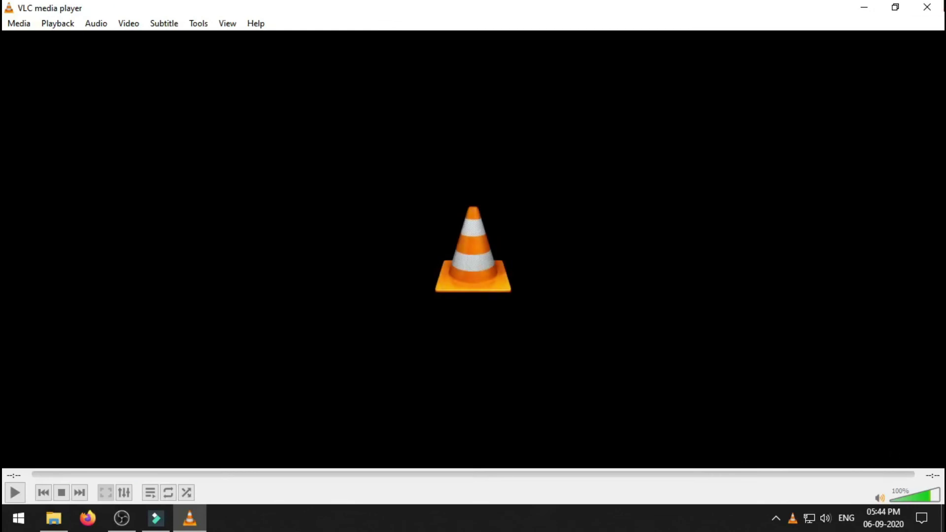
left_click(927, 7)
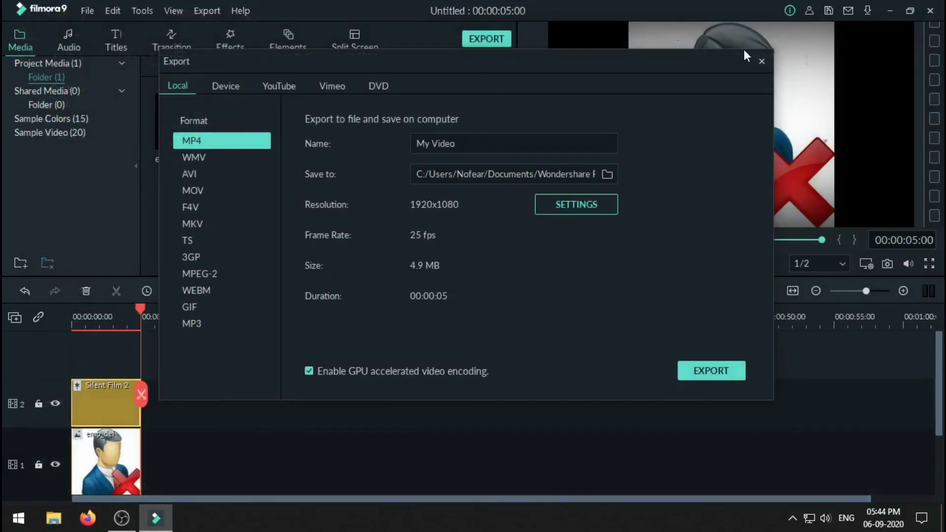
left_click(761, 60)
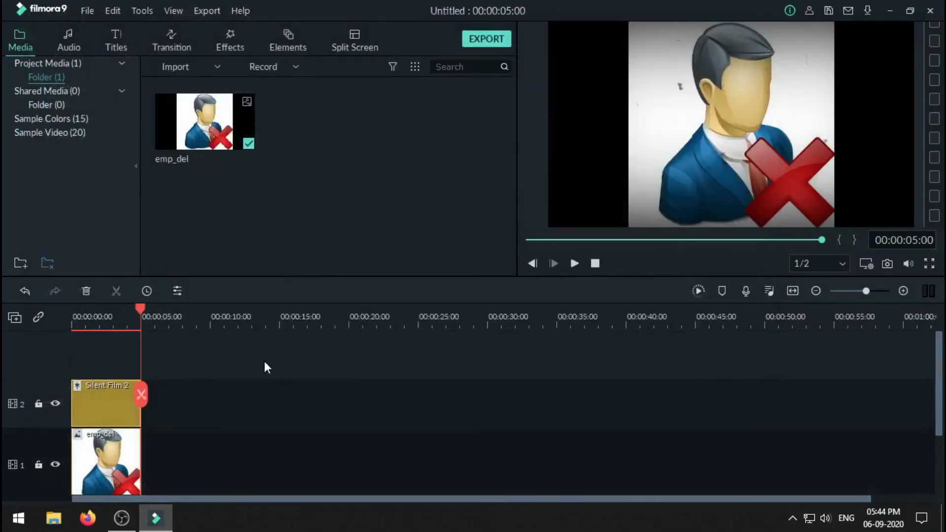